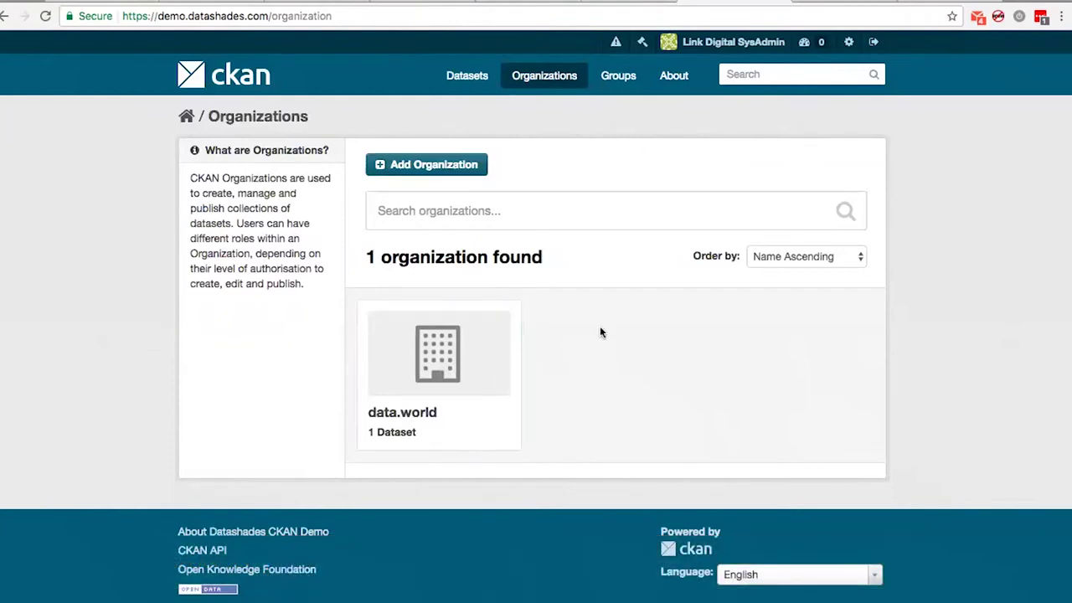
# Open the data.world organization's Manage > data.world tab and review the credentials and replication settings
pyautogui.click(476, 357)
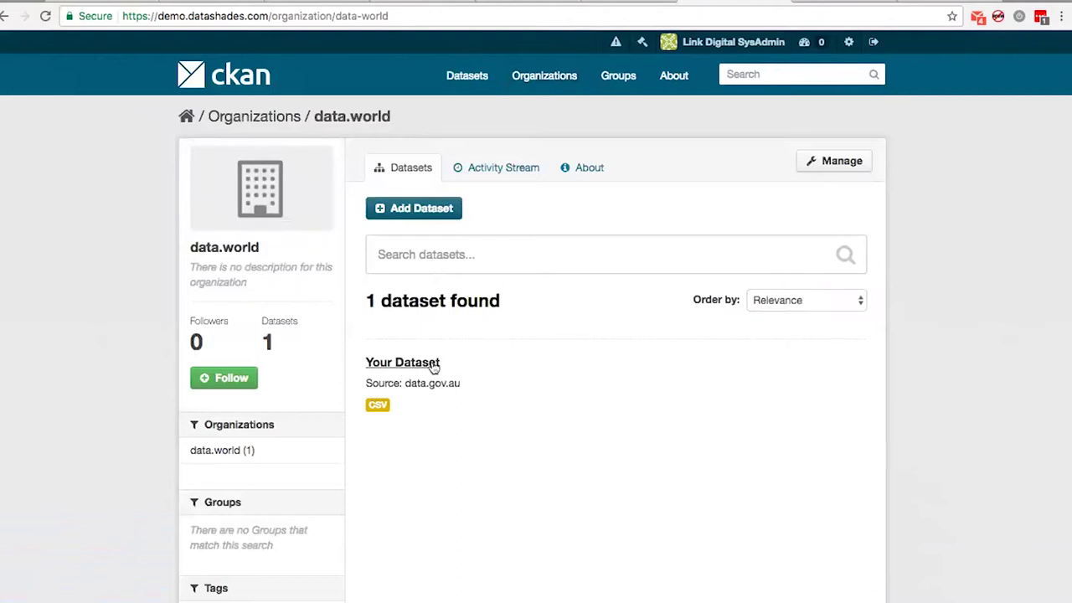
pyautogui.click(849, 158)
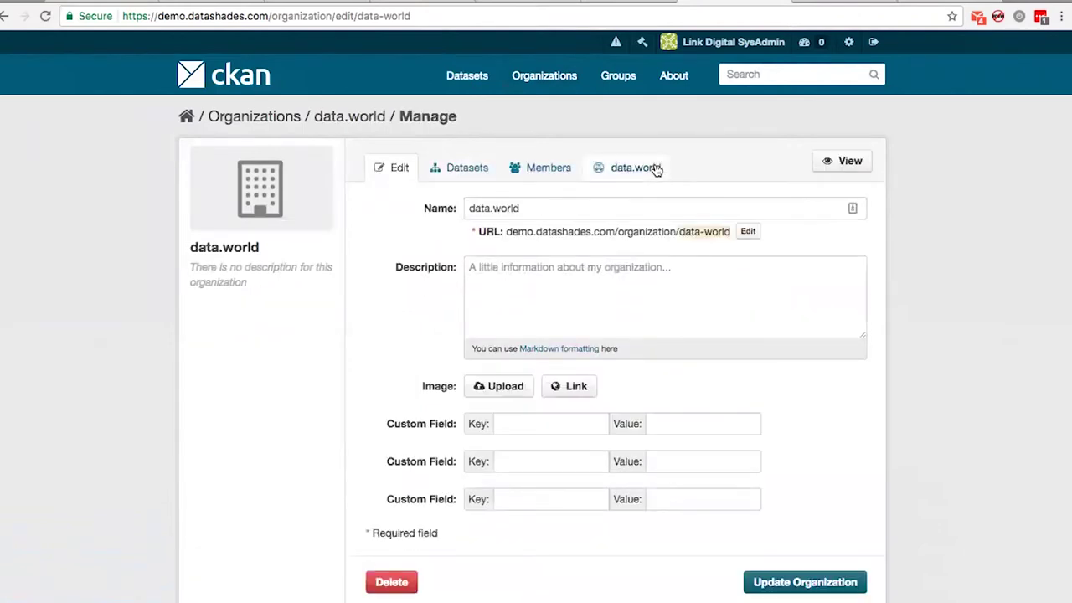
pyautogui.click(658, 170)
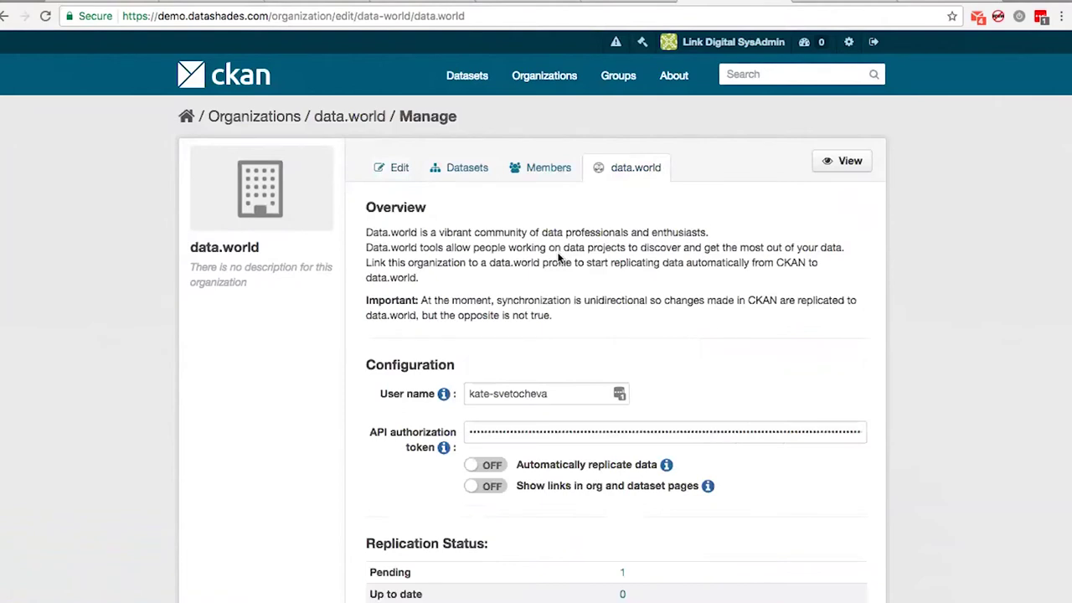
pyautogui.scroll(-1, 559, 256)
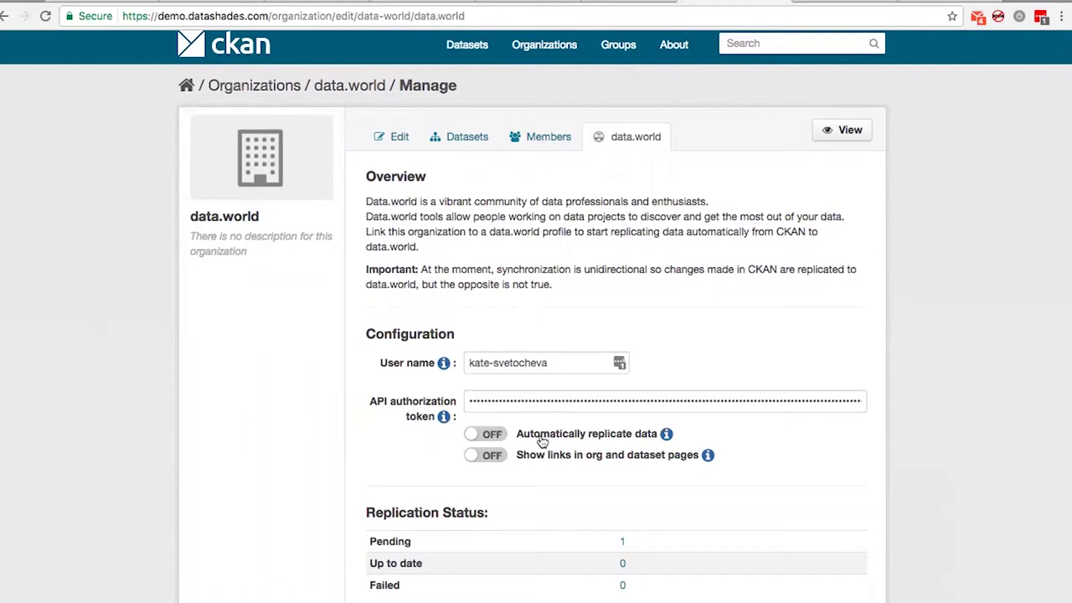
pyautogui.scroll(-1, 542, 442)
pyautogui.scroll(4, 542, 443)
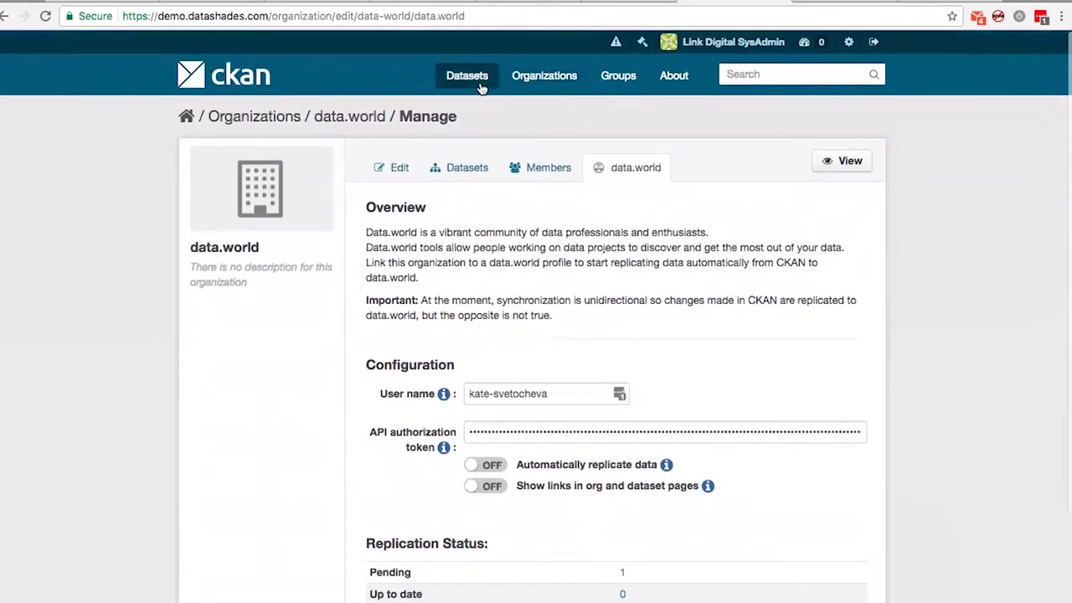
# Start a new dataset titled 'Test Dataset' with a short description of valuable data
pyautogui.click(466, 75)
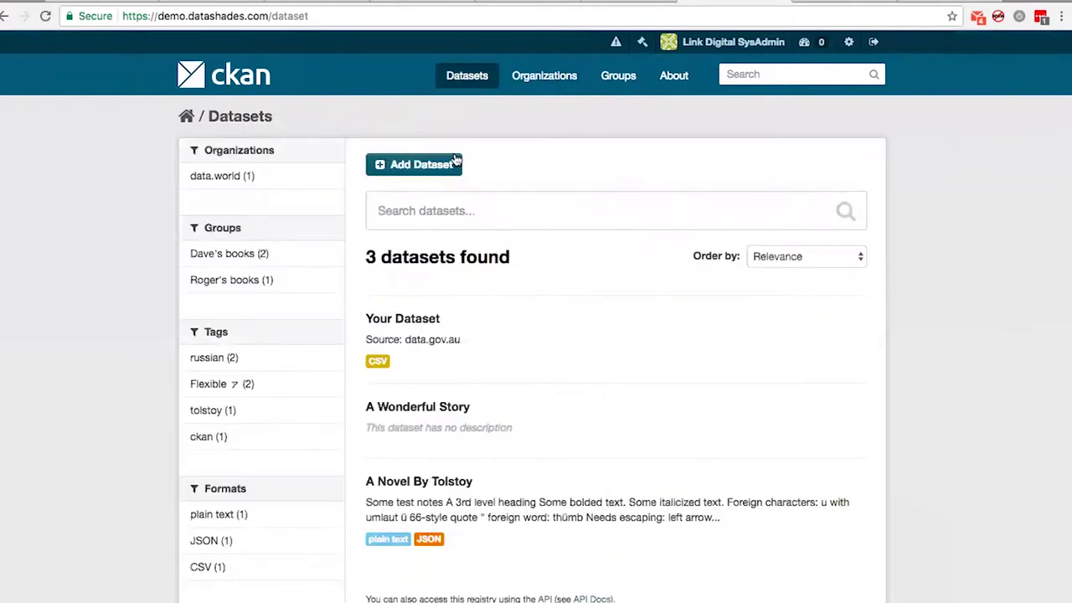
pyautogui.click(546, 75)
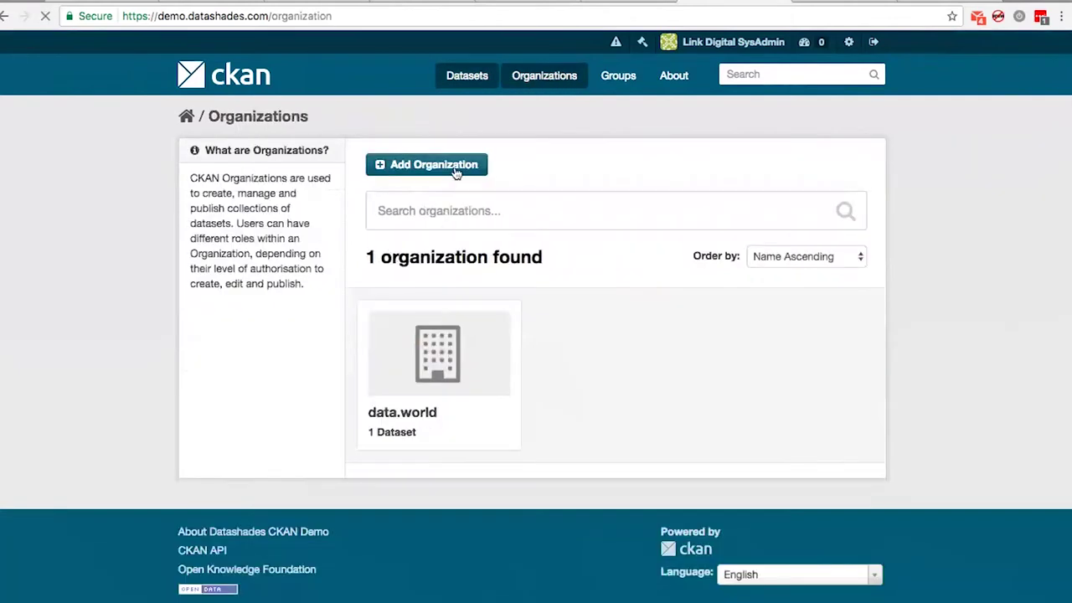
pyautogui.press('super+bracketleft')
pyautogui.click(422, 165)
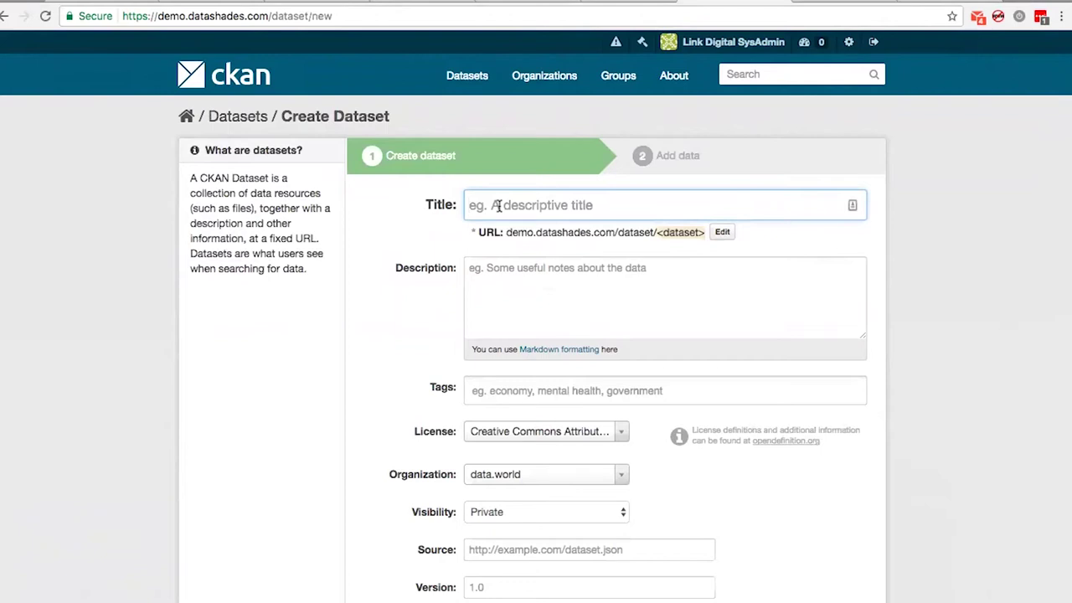
pyautogui.write('Test Dataset')
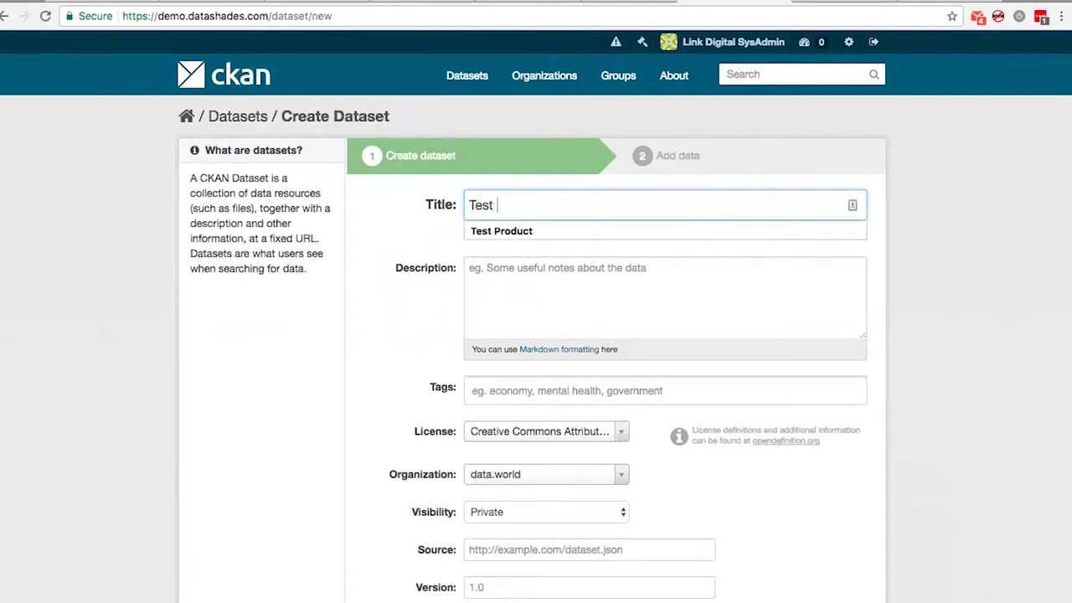
pyautogui.click(558, 282)
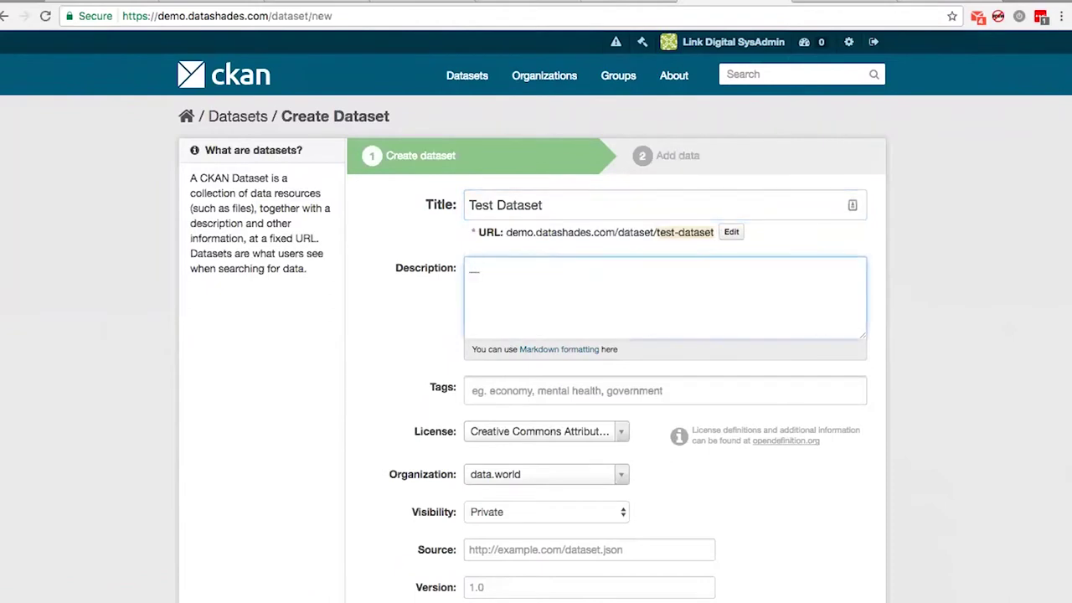
pyautogui.write('Some ')
pyautogui.write('Valuable Da')
pyautogui.write('te')
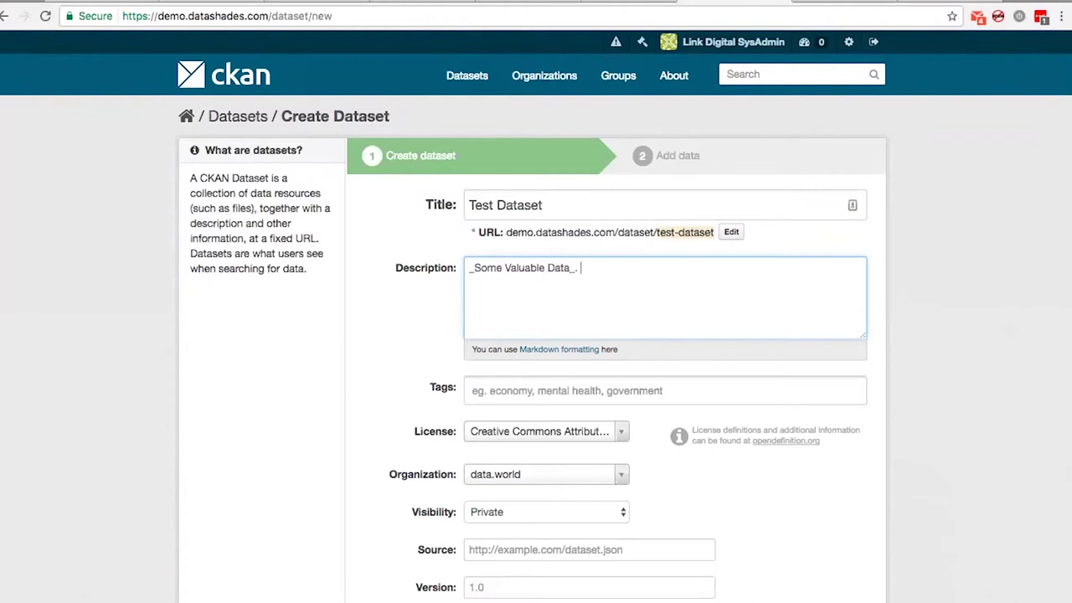
pyautogui.write(' . Everyone will find som')
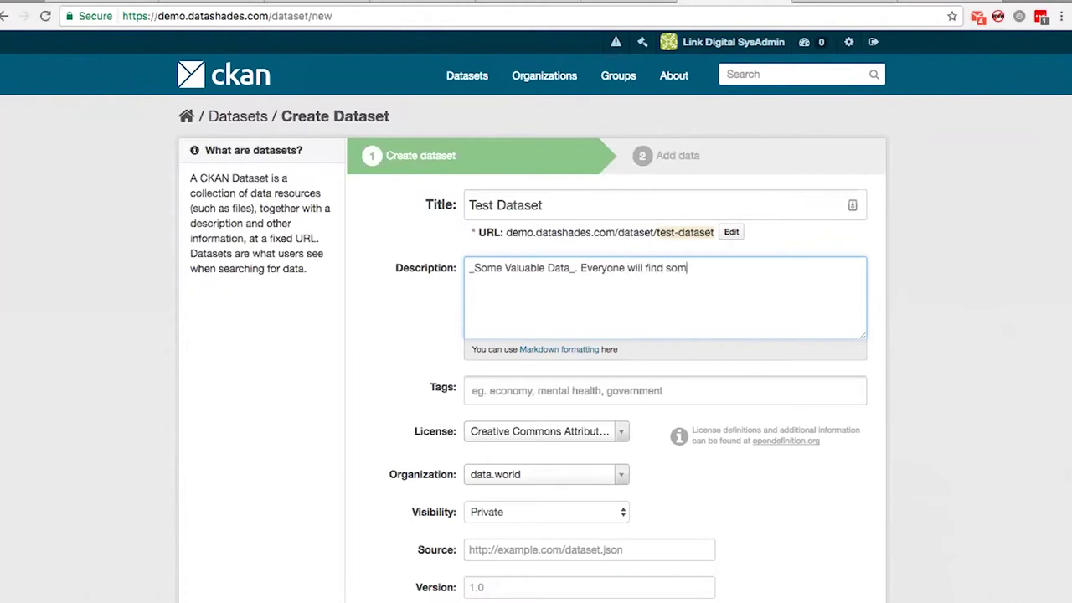
pyautogui.write('ething interesting here.')
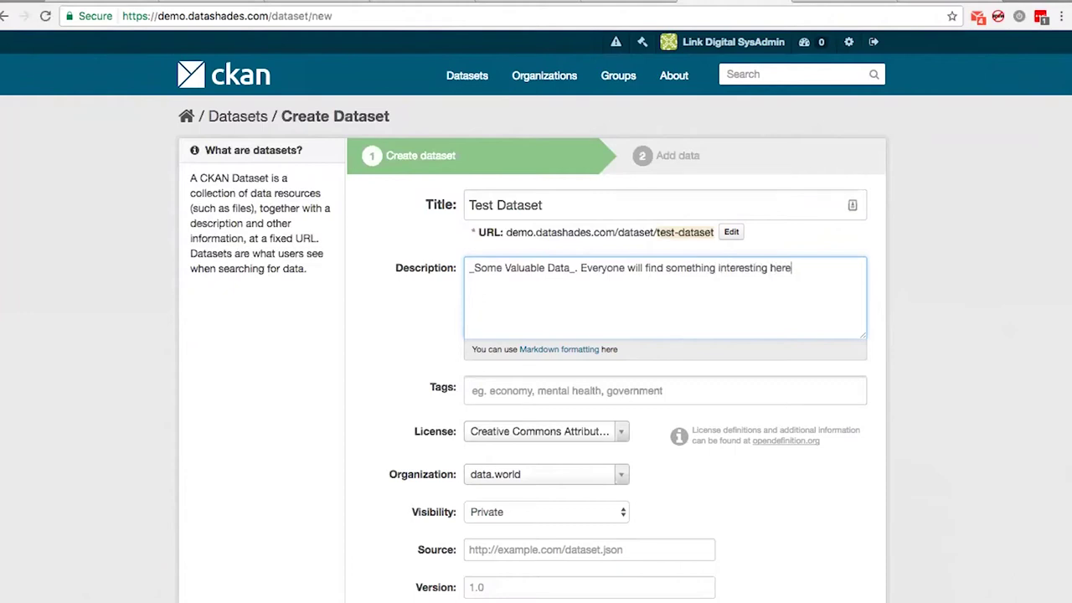
# Add the tag ckan and scroll down to the Next: Add Data button
pyautogui.click(555, 389)
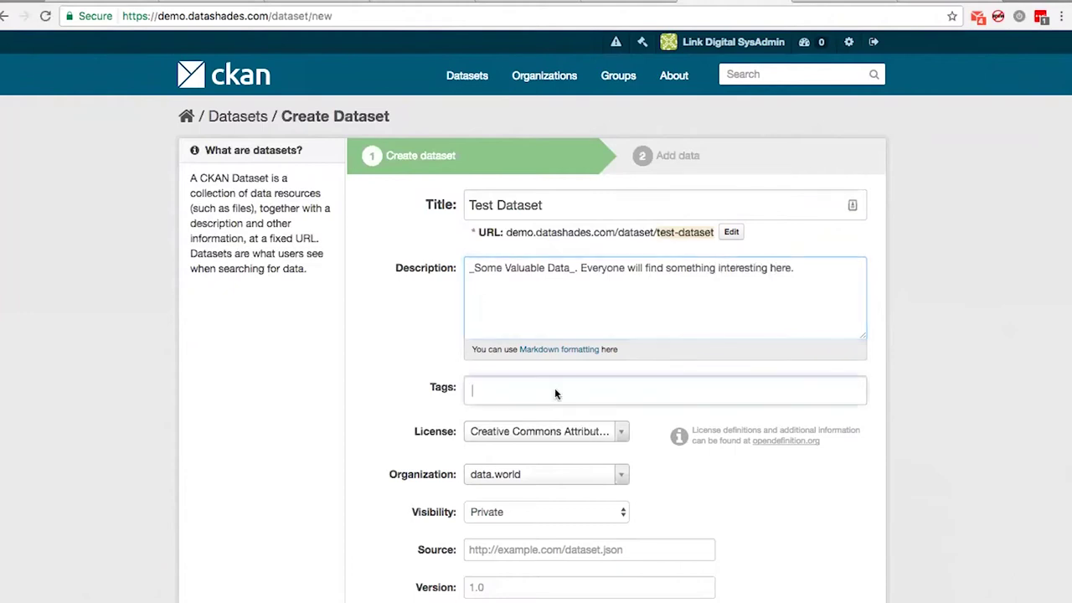
pyautogui.write('test')
pyautogui.press('BackSpace')
pyautogui.press('BackSpace')
pyautogui.press('BackSpace')
pyautogui.press('BackSpace')
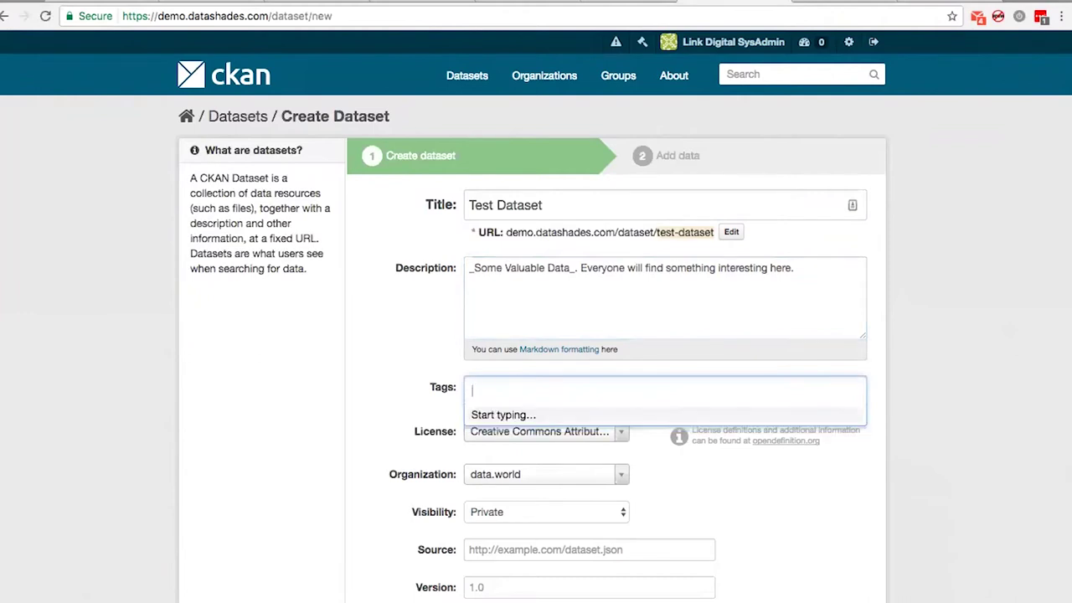
pyautogui.write('ckan')
pyautogui.press('Return')
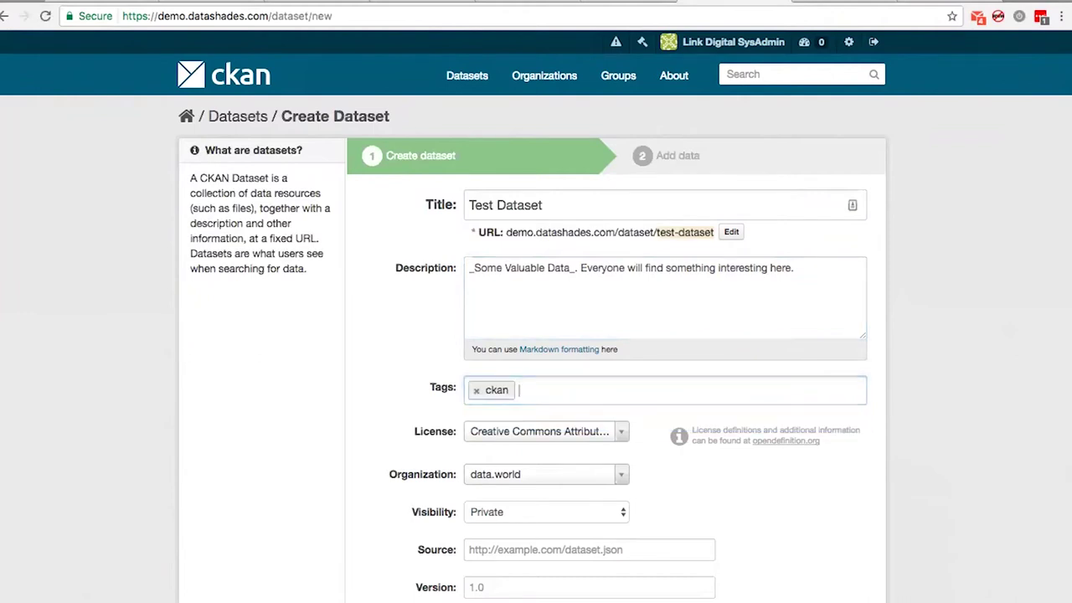
pyautogui.scroll(-1, 665, 357)
pyautogui.scroll(-5, 585, 407)
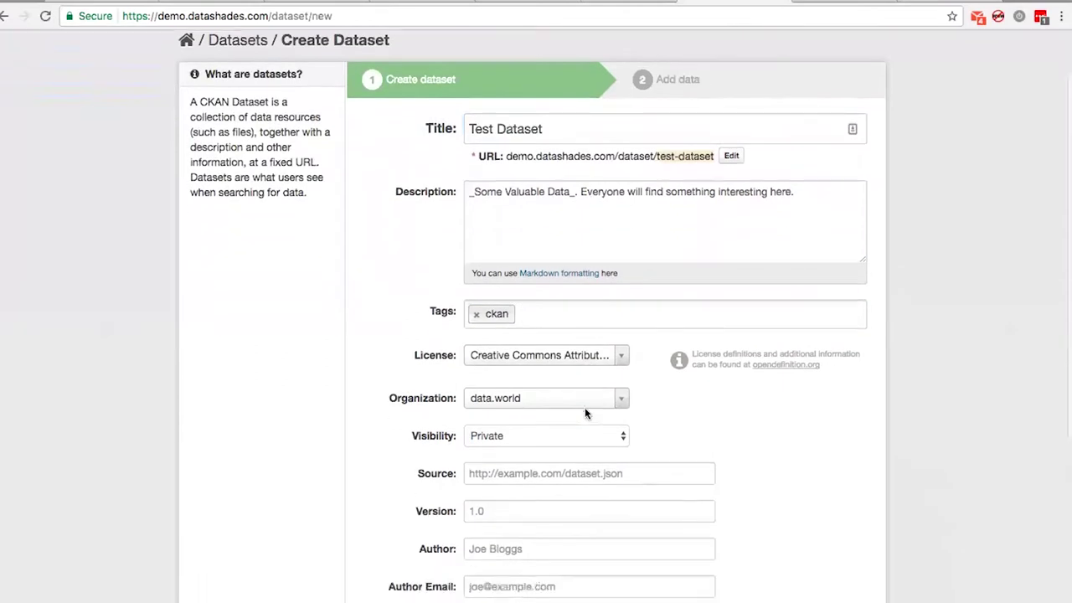
pyautogui.scroll(5, 585, 407)
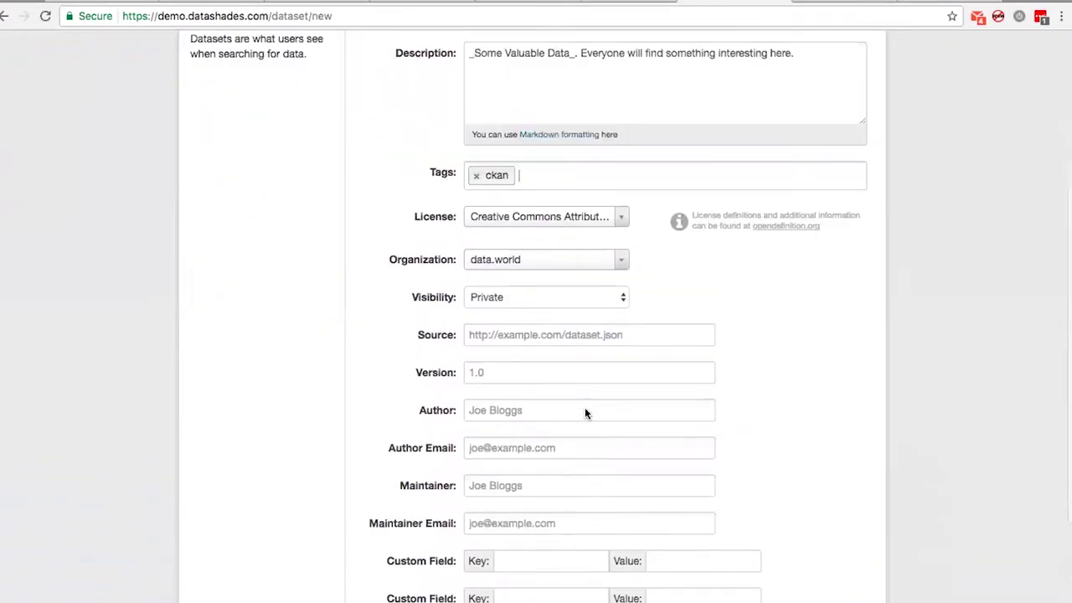
pyautogui.scroll(-2, 811, 479)
pyautogui.scroll(-5, 810, 479)
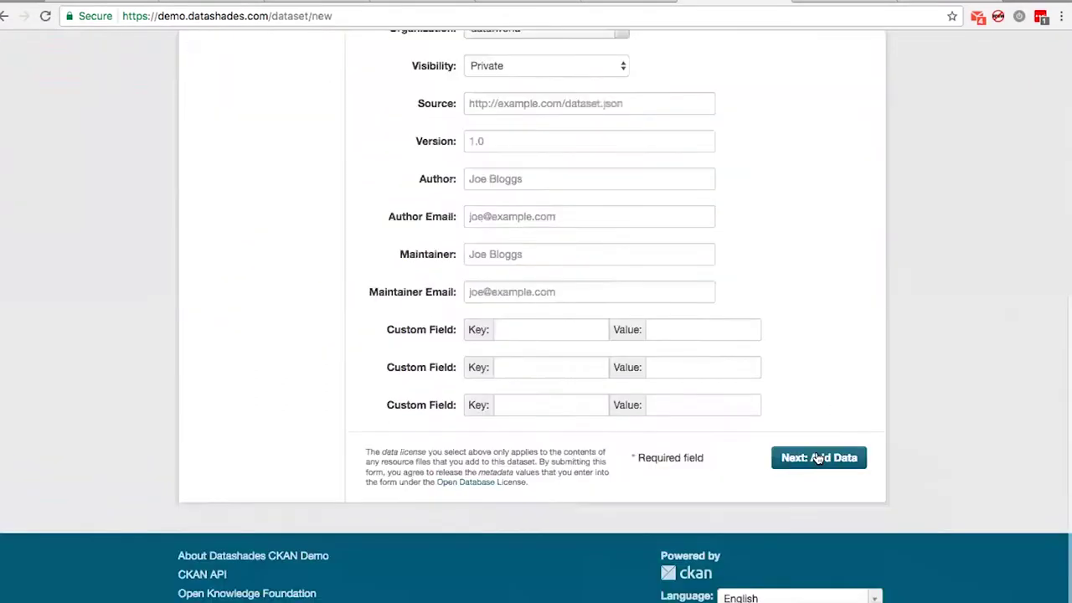
# Continue to Add Data, then find the Noosa Council Capital Program dataset on data.gov.au
pyautogui.click(818, 470)
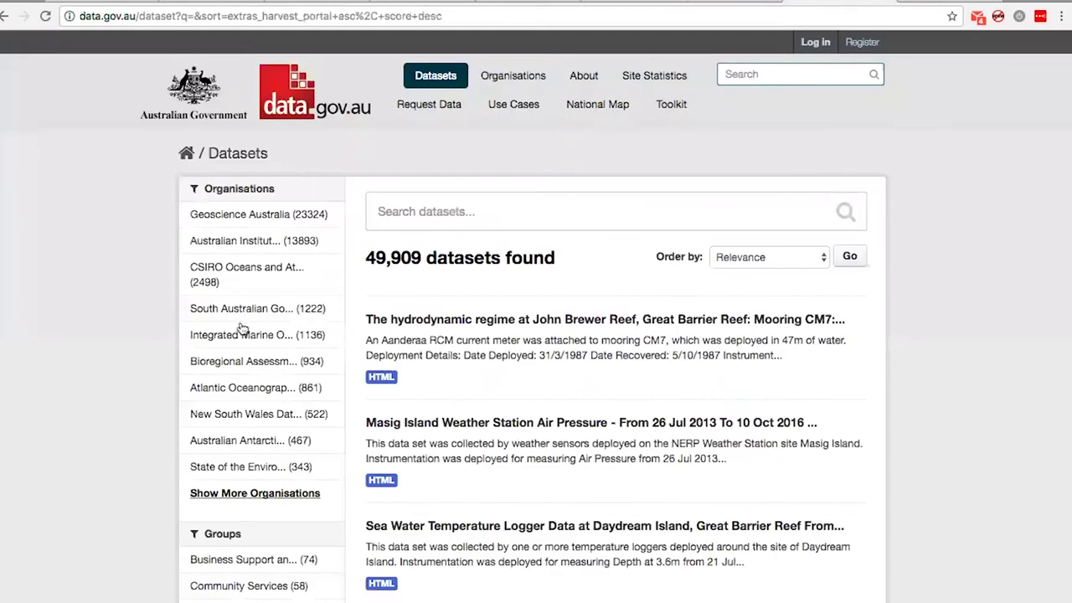
pyautogui.scroll(-7, 570, 292)
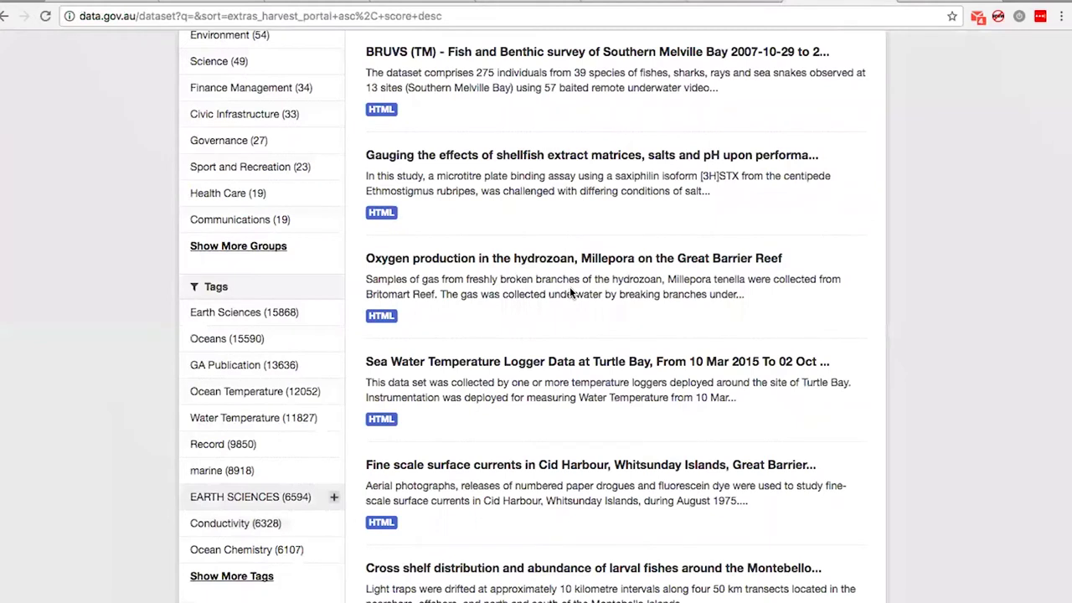
pyautogui.scroll(-5, 569, 293)
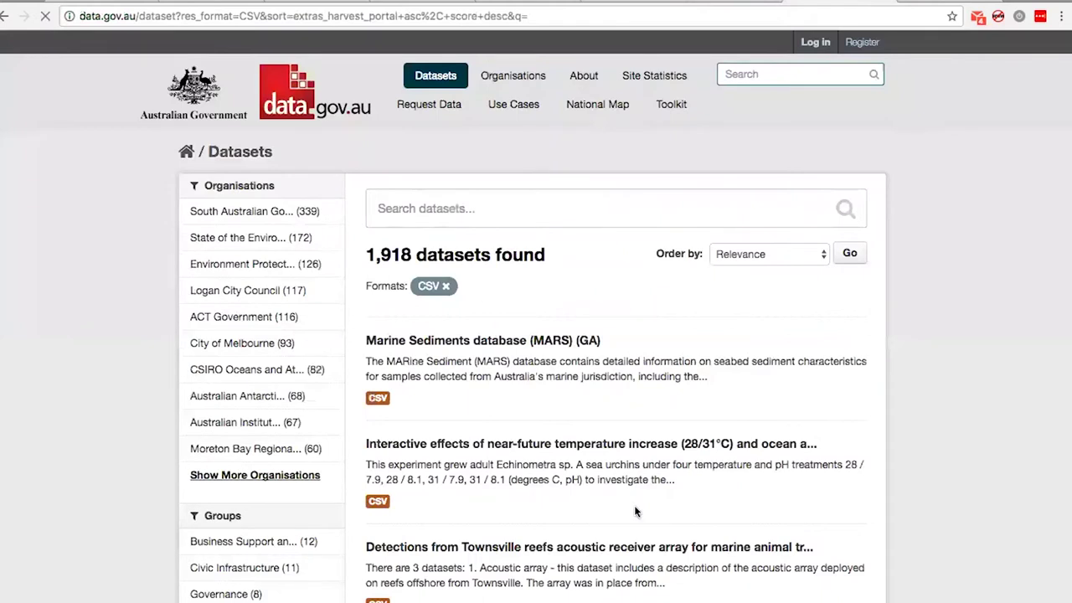
pyautogui.click(581, 517)
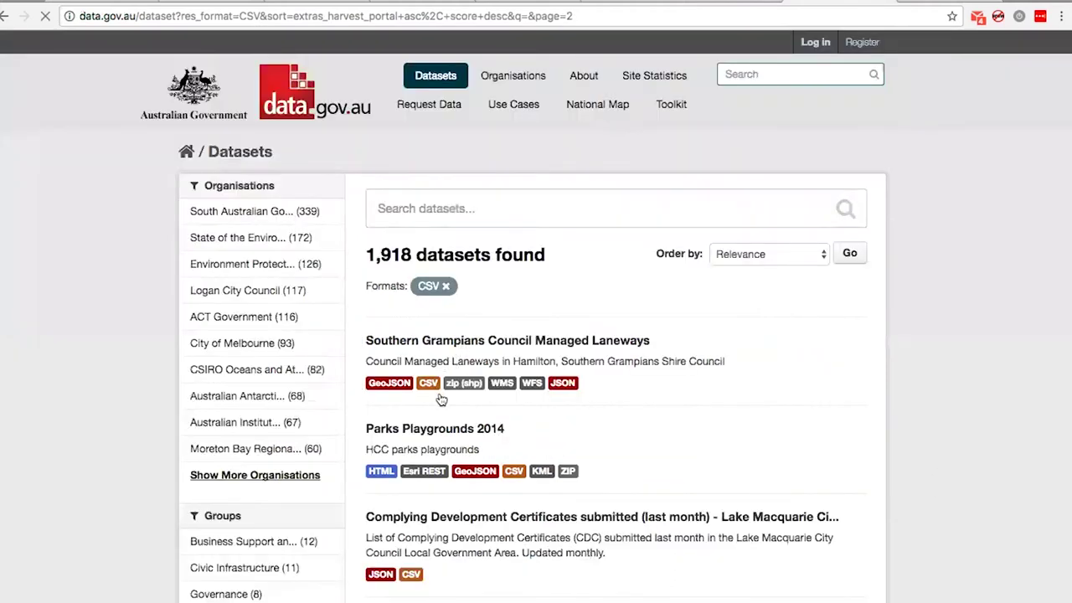
pyautogui.scroll(-5, 440, 400)
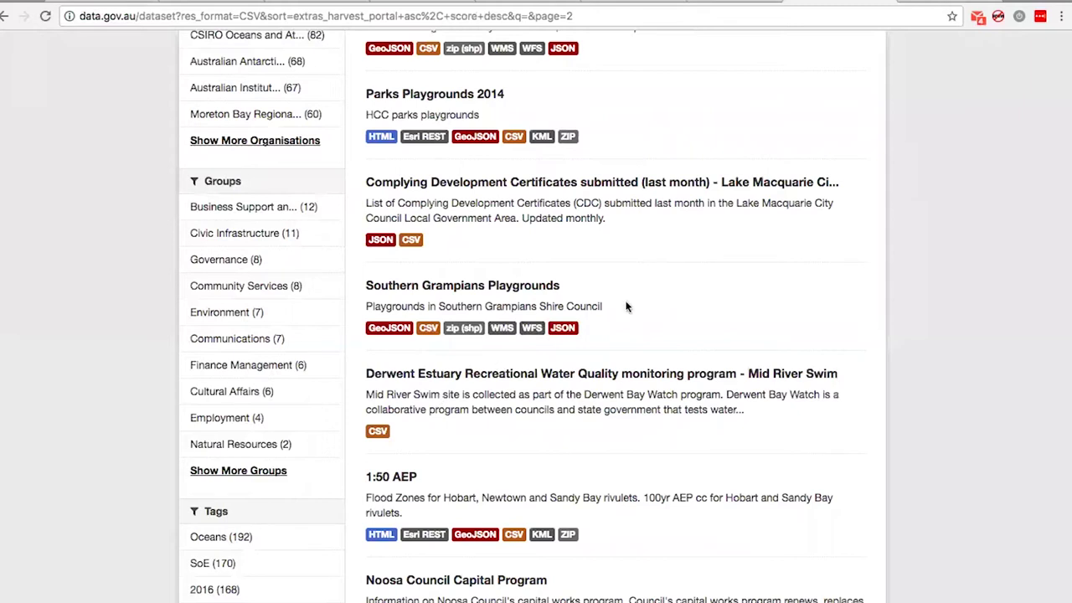
pyautogui.scroll(-2, 626, 307)
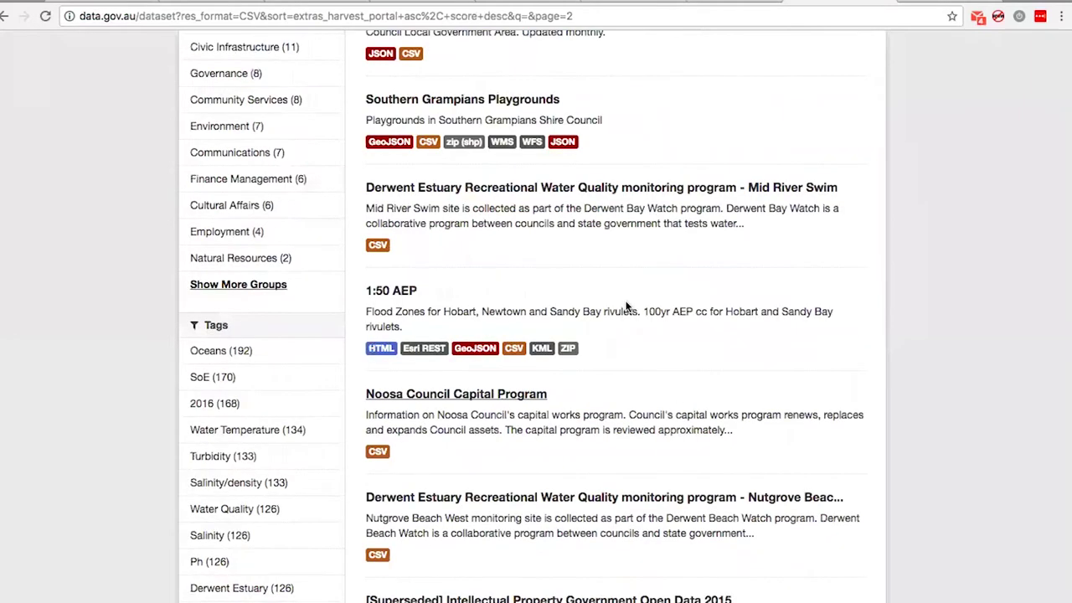
pyautogui.click(606, 416)
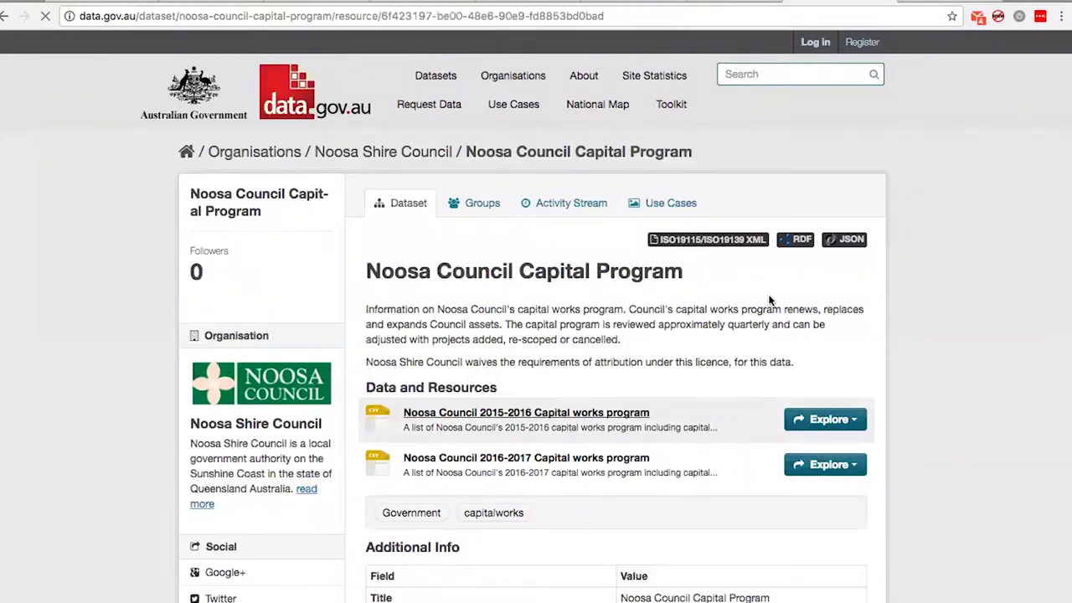
# Copy the 2015-2016 Capital works program resource's download link address
pyautogui.rightClick(366, 279)
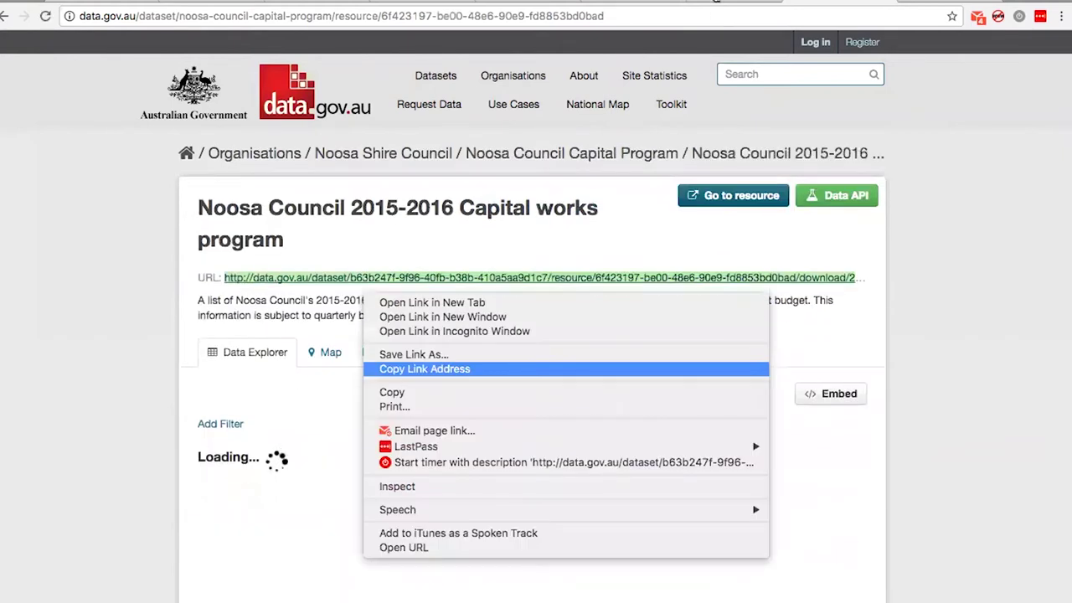
pyautogui.press('Return')
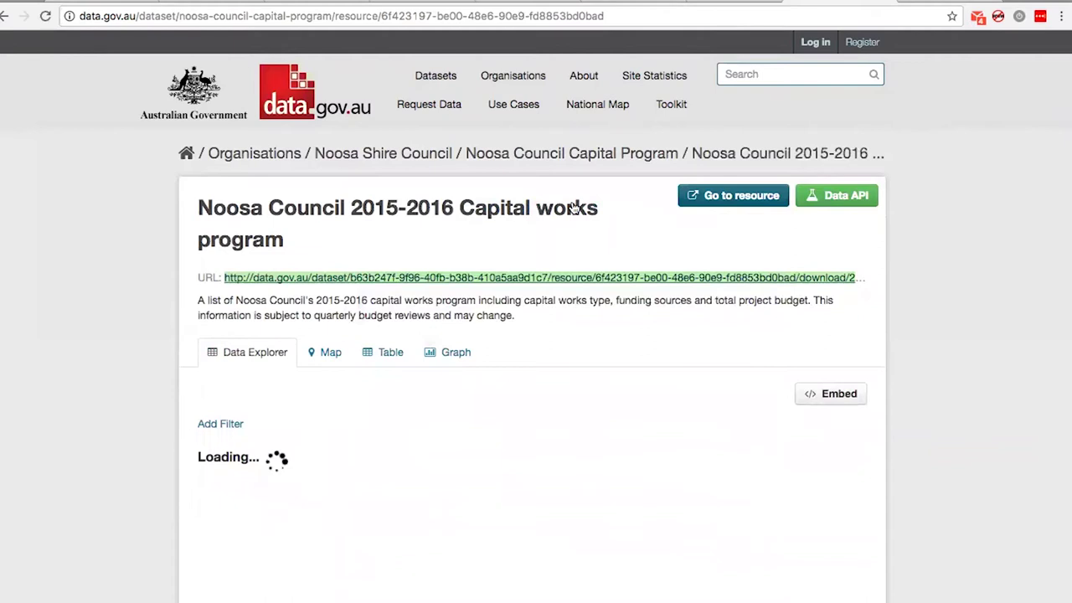
pyautogui.press('super+Tab')
pyautogui.press('super+Tab')
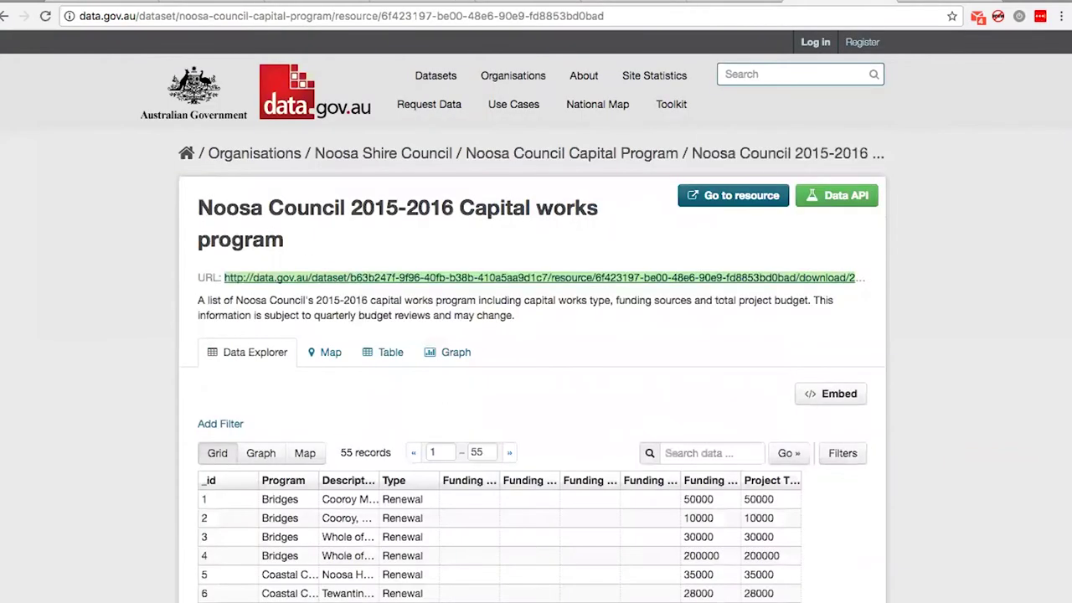
# Paste the data.gov.au resource title as the resource Name and set Format to CSV
pyautogui.moveTo(199, 208); pyautogui.dragTo(500, 267)
pyautogui.press('super+c')
pyautogui.press('super+Tab')
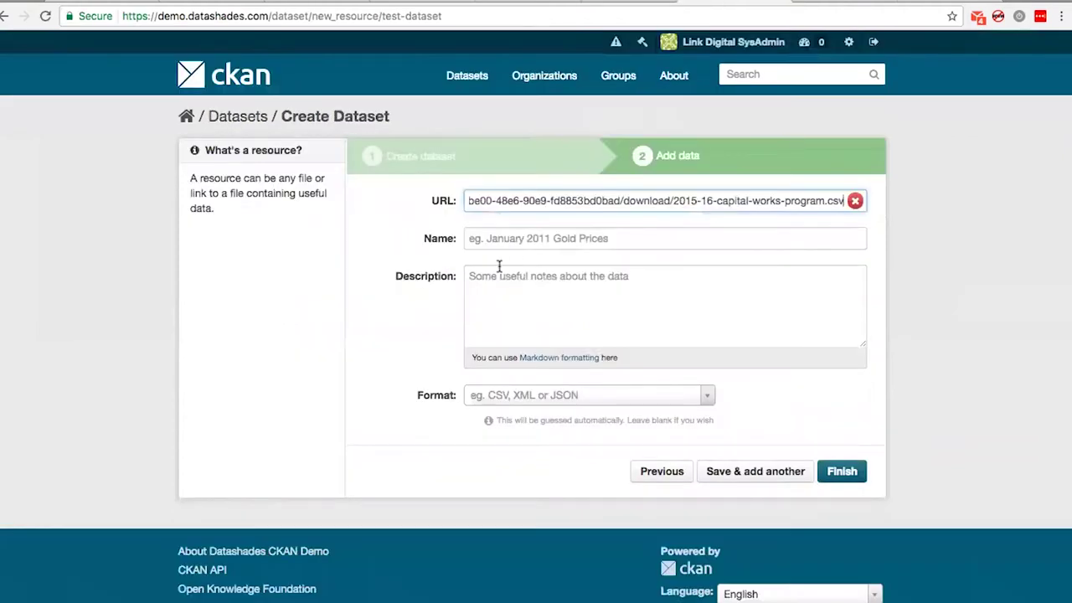
pyautogui.press('Tab')
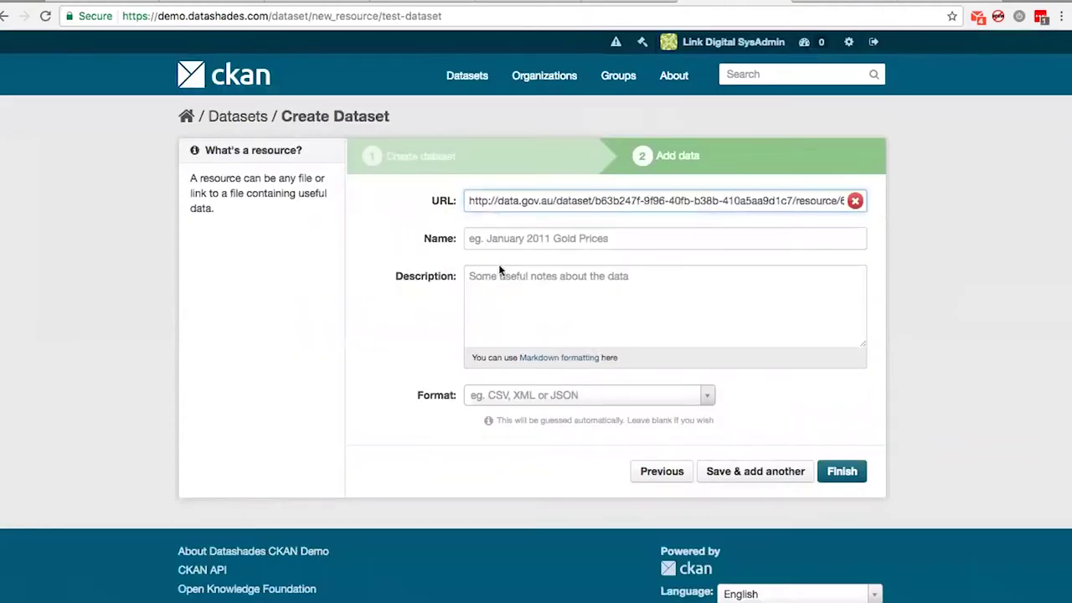
pyautogui.press('super+v')
pyautogui.press('Tab')
pyautogui.press('Tab')
pyautogui.press('Tab')
pyautogui.write('CSV')
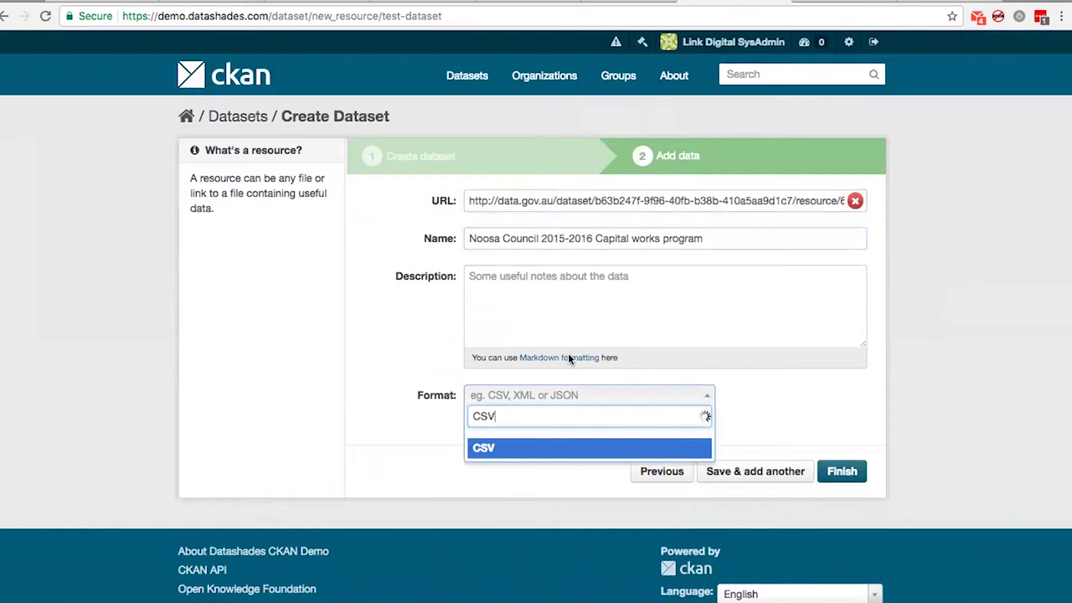
pyautogui.press('Return')
# Paste the resource description from data.gov.au and finish adding the resource to Test Dataset
pyautogui.click(570, 277)
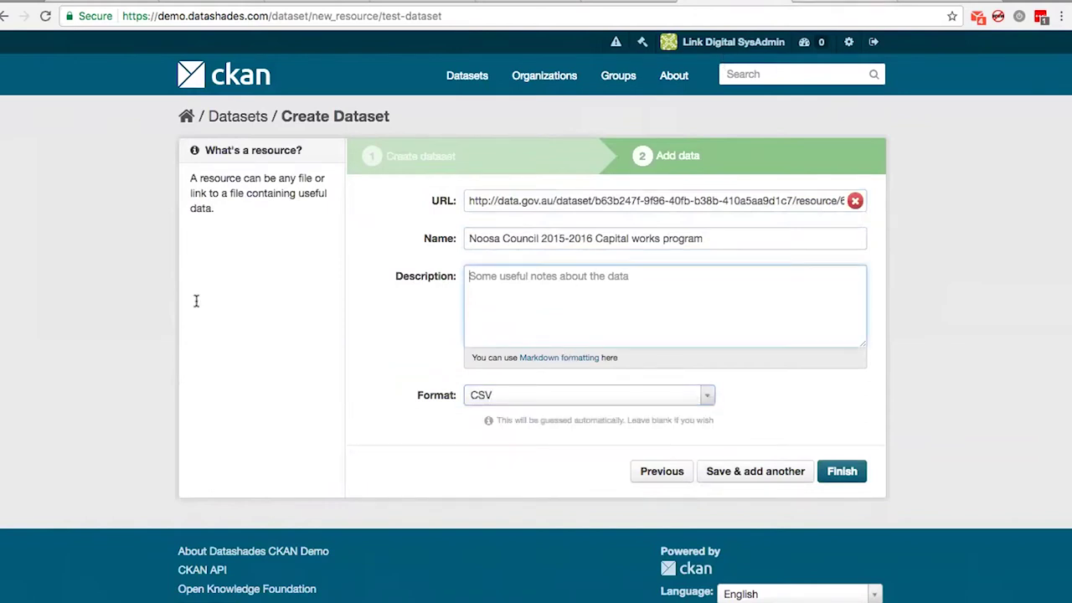
pyautogui.click(688, 4)
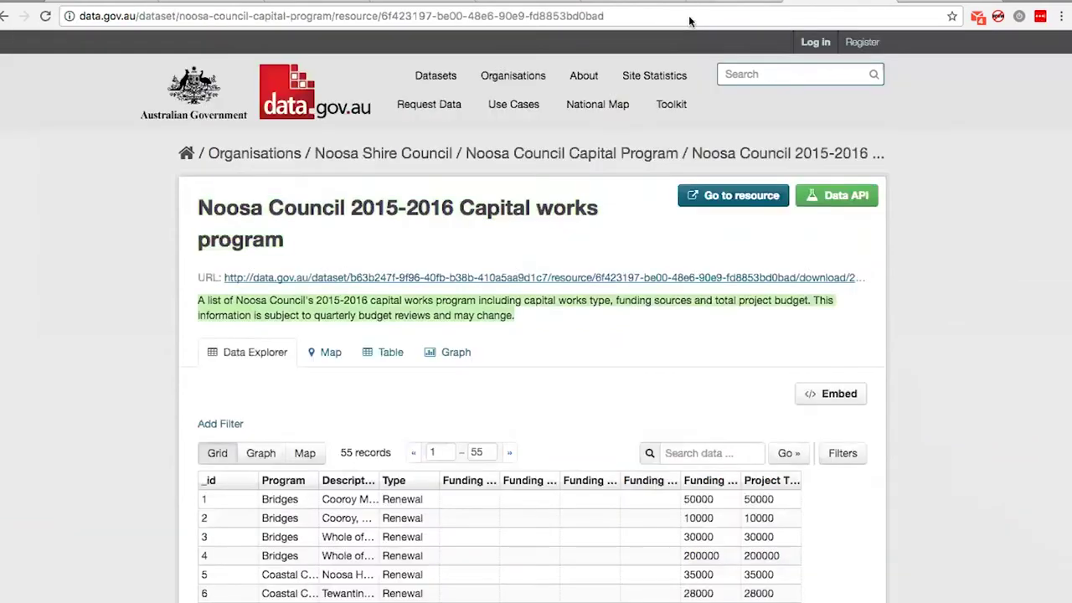
pyautogui.hotkey('ctrl', 'shift', 'Tab')
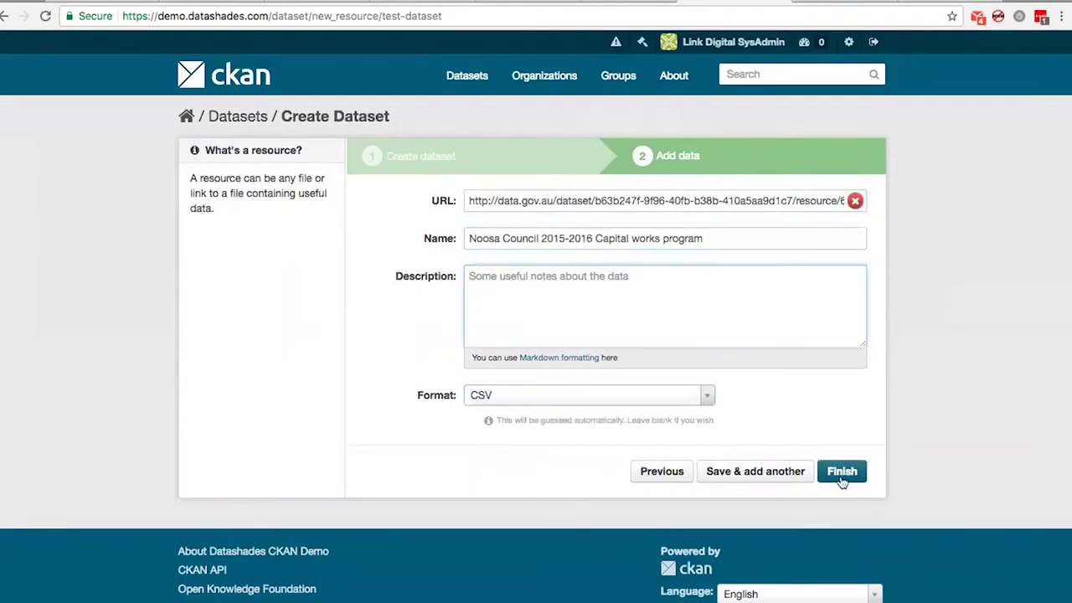
pyautogui.write("A list of Noosa Council's 2015-2016 capital works program including capital works type, funding sources and total project budget. This information is subject to quarterly budget reviews and may change.")
pyautogui.click(842, 481)
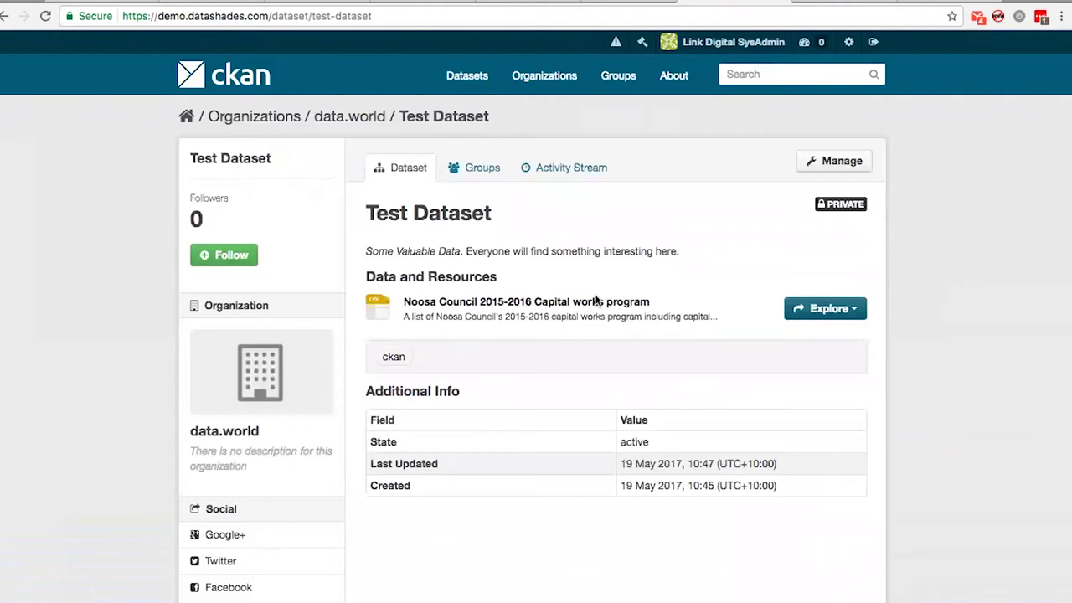
pyautogui.scroll(-1, 467, 257)
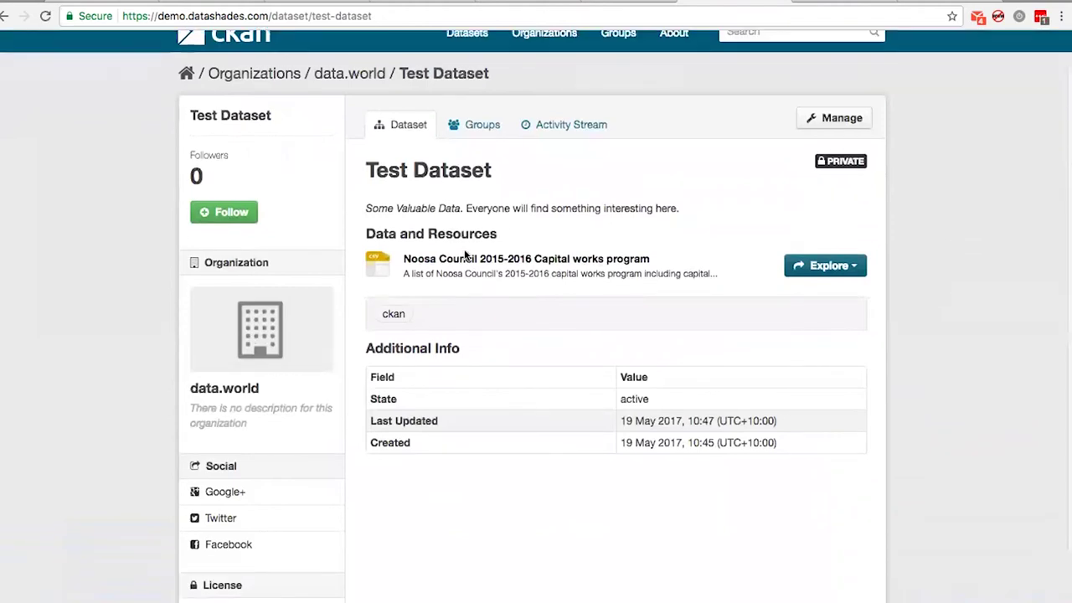
pyautogui.scroll(-4, 444, 235)
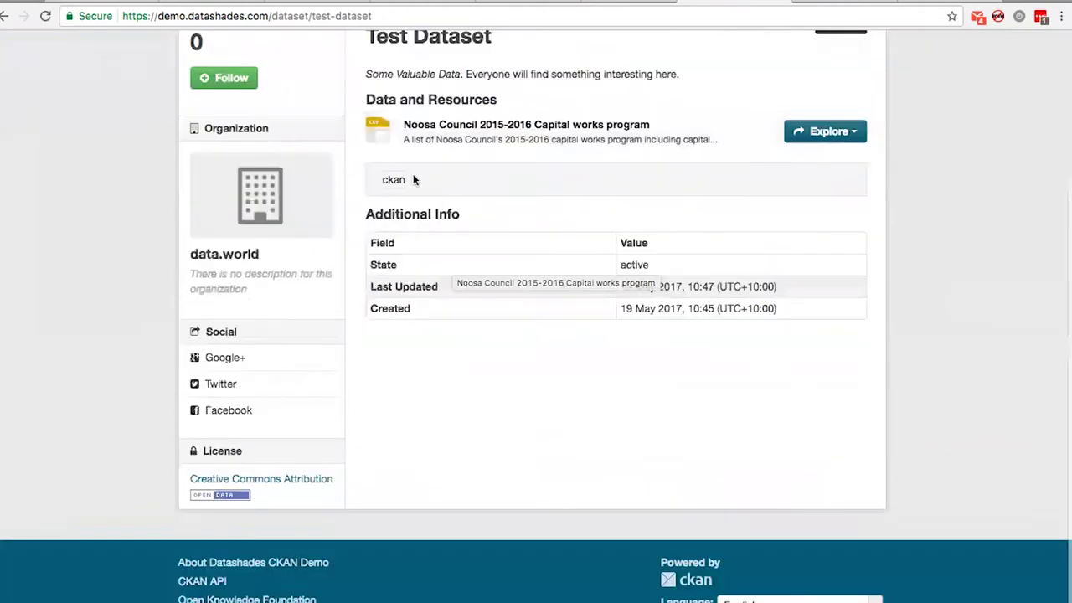
# Change Test Dataset's visibility from Private to Public and save it
pyautogui.scroll(5, 377, 159)
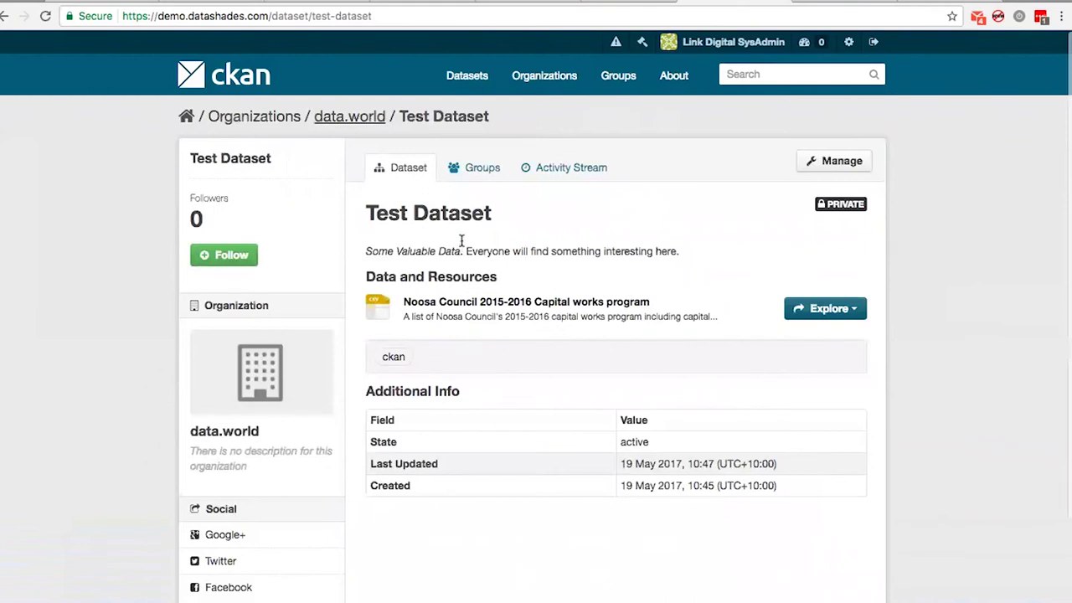
pyautogui.click(844, 165)
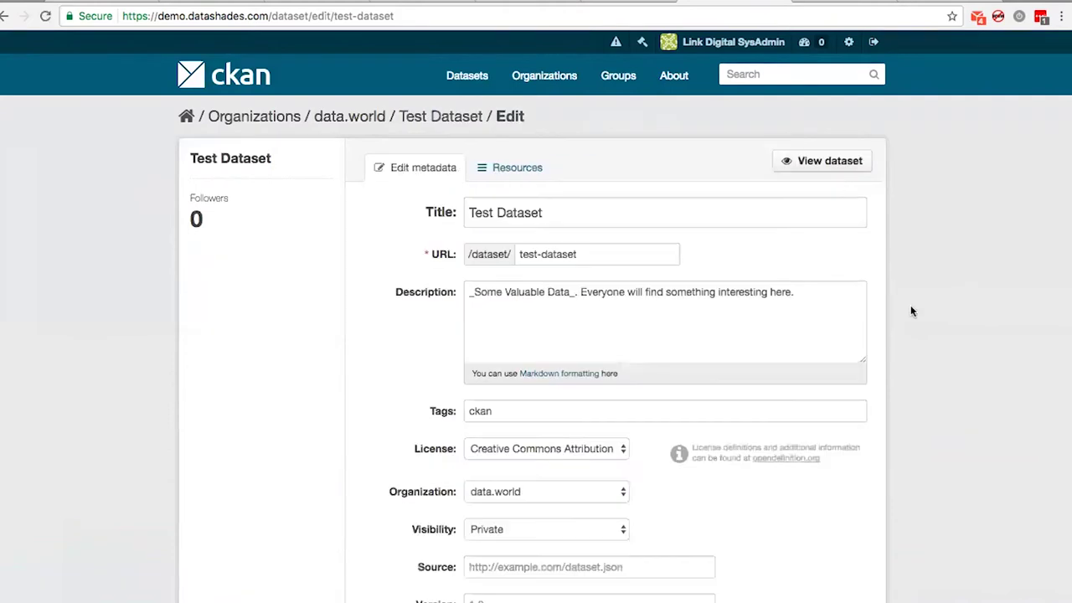
pyautogui.scroll(-3, 911, 305)
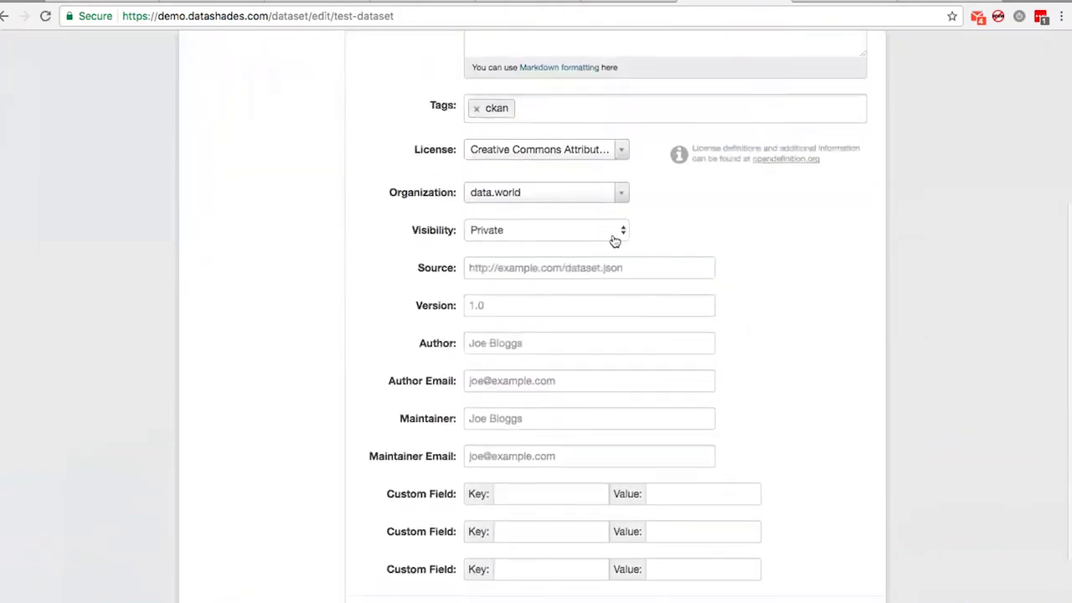
pyautogui.click(618, 231)
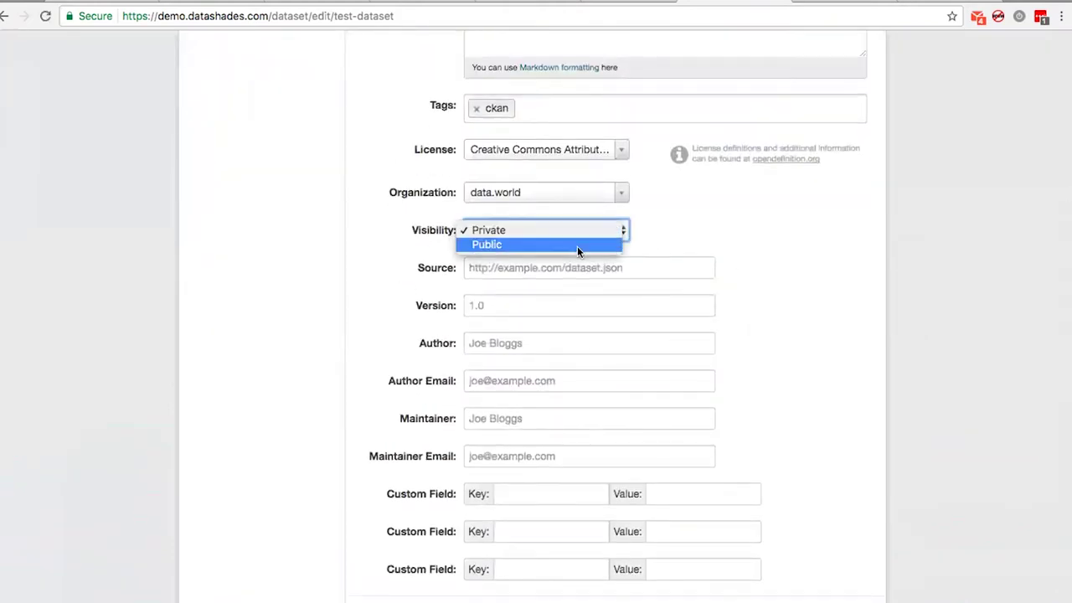
pyautogui.click(577, 246)
pyautogui.press('Return')
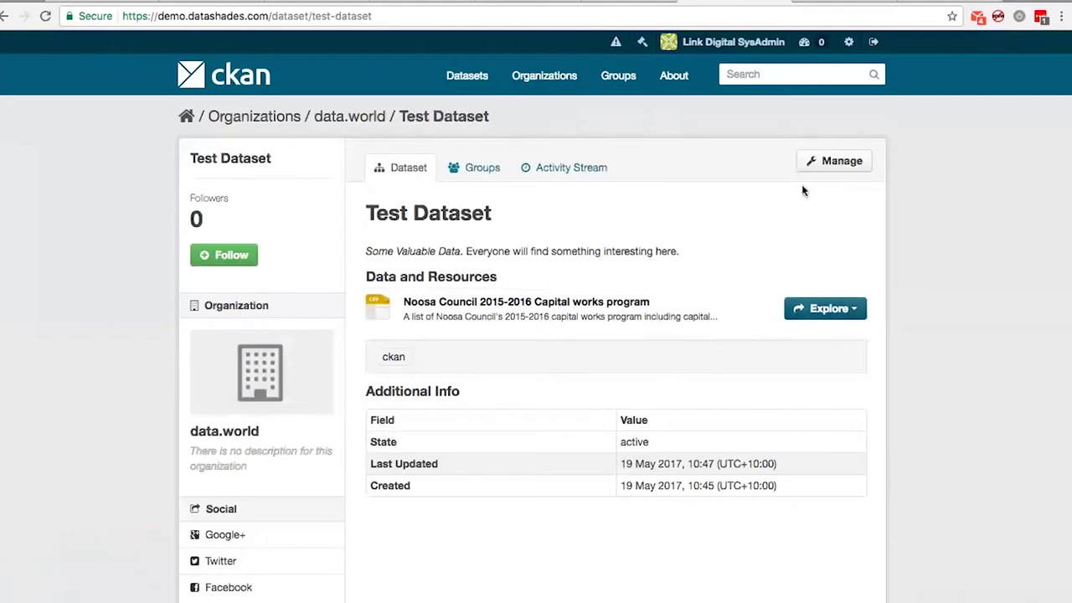
# Go to data.world's Manage > data.world settings and check where the API token is obtained
pyautogui.click(466, 181)
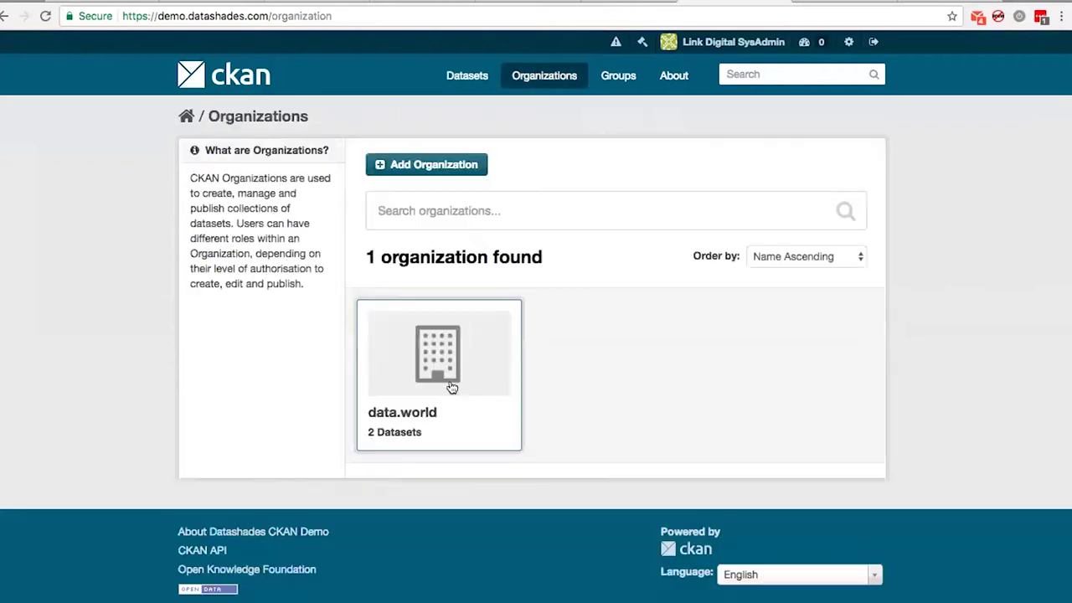
pyautogui.click(450, 381)
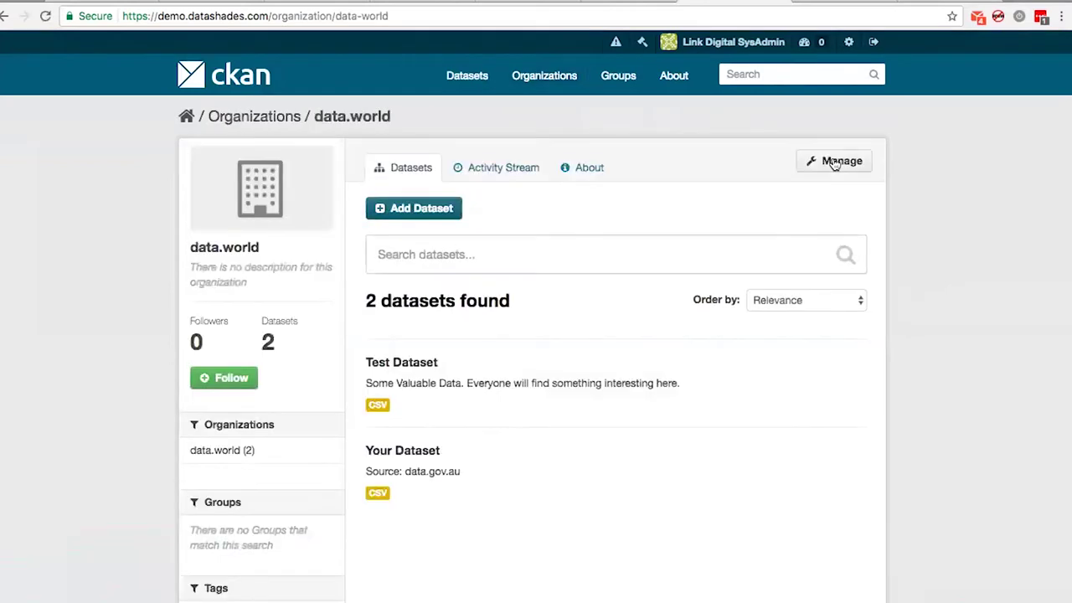
pyautogui.click(834, 164)
pyautogui.click(636, 168)
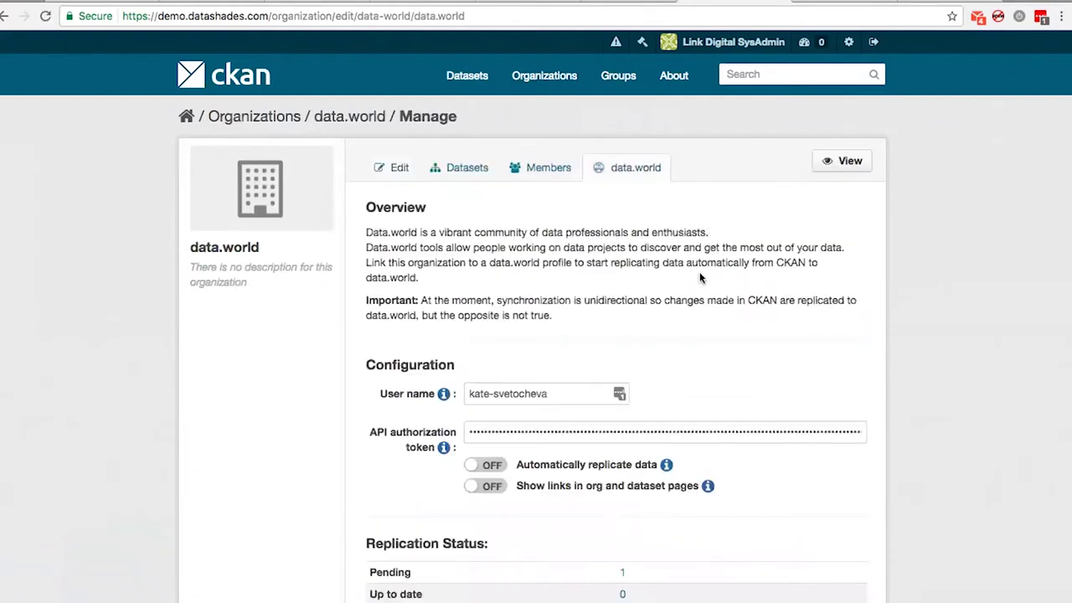
pyautogui.scroll(-1, 701, 279)
pyautogui.scroll(-3, 699, 274)
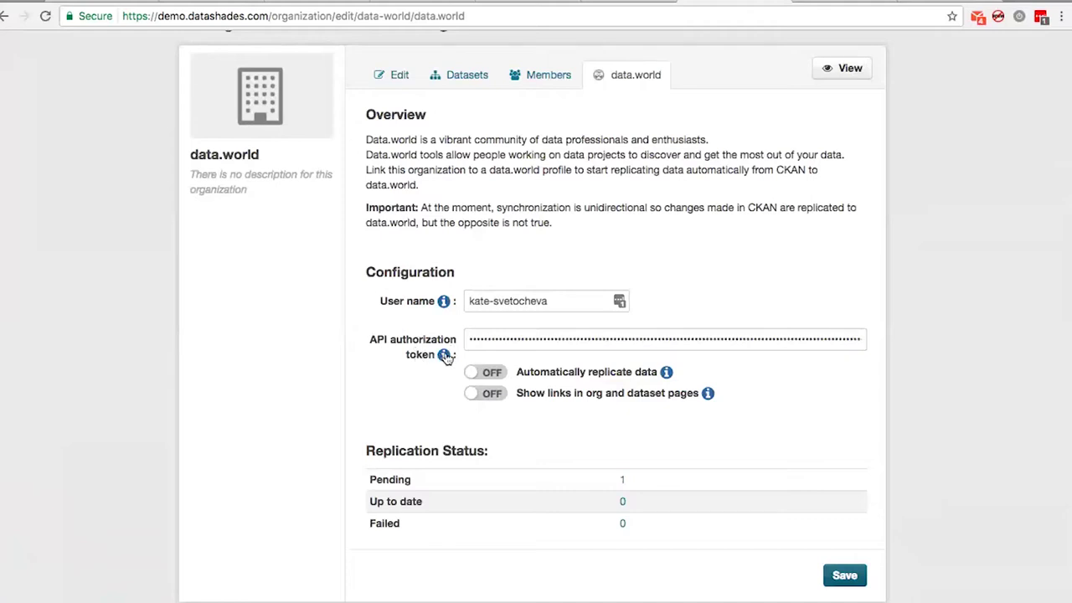
pyautogui.click(443, 355)
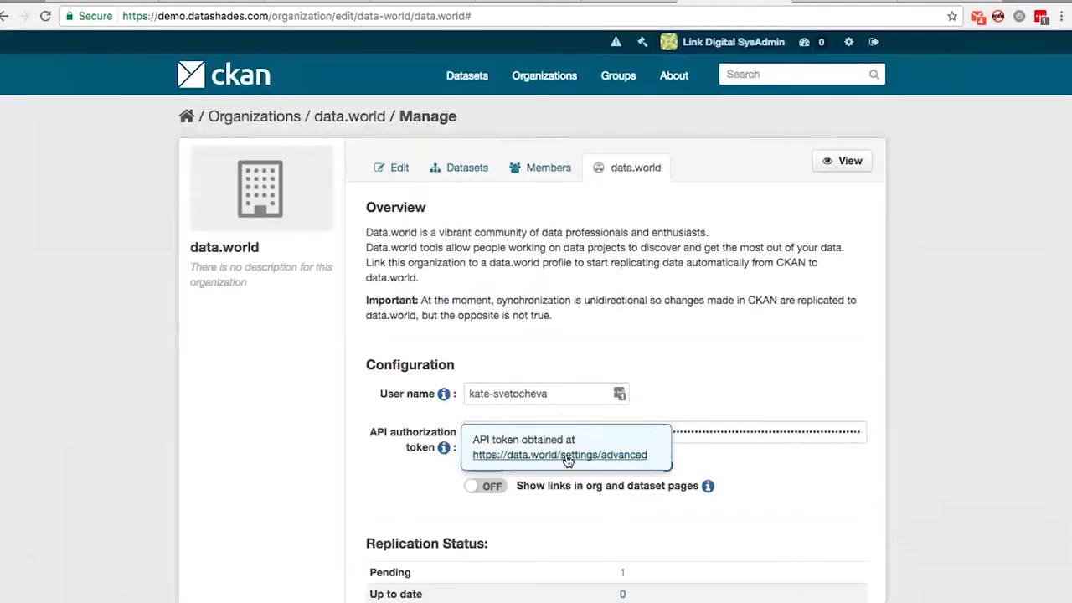
pyautogui.click(570, 456)
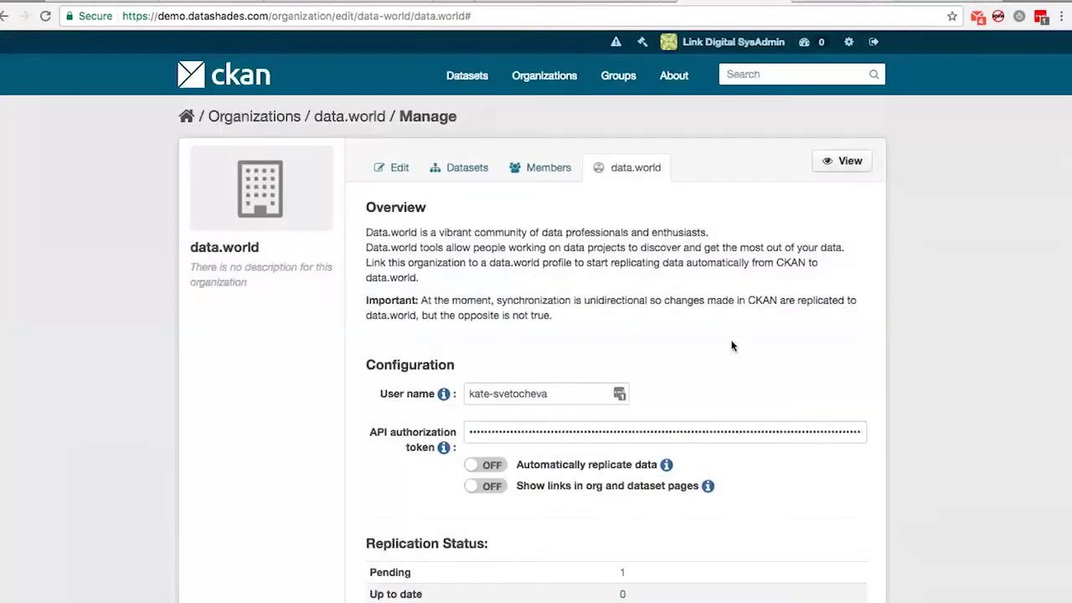
# Enable automatic replication to data.world, save, and confirm both datasets show as up to date
pyautogui.scroll(-2, 478, 387)
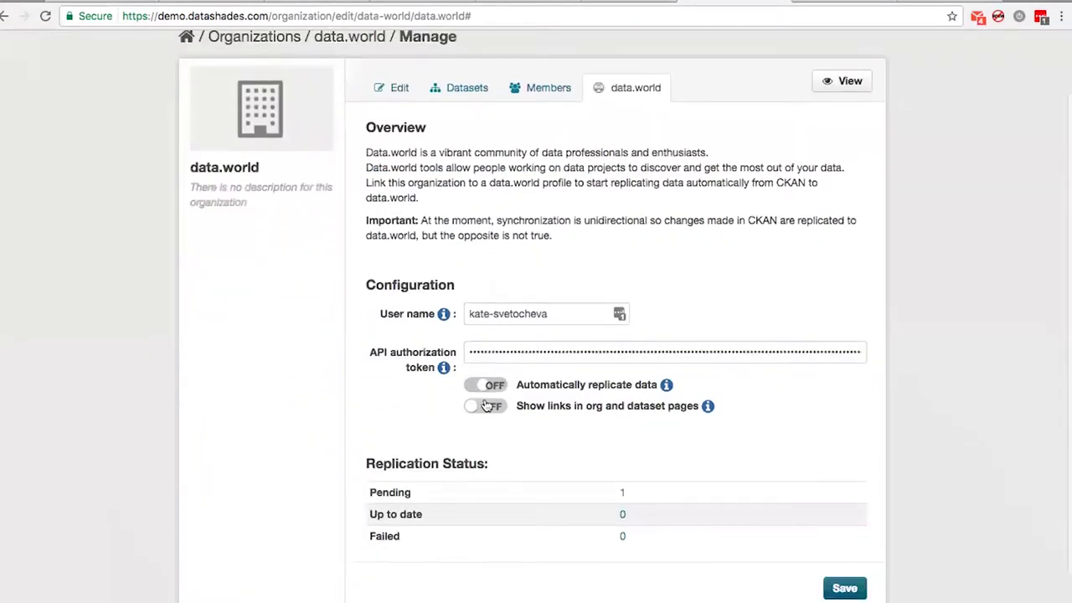
pyautogui.click(486, 385)
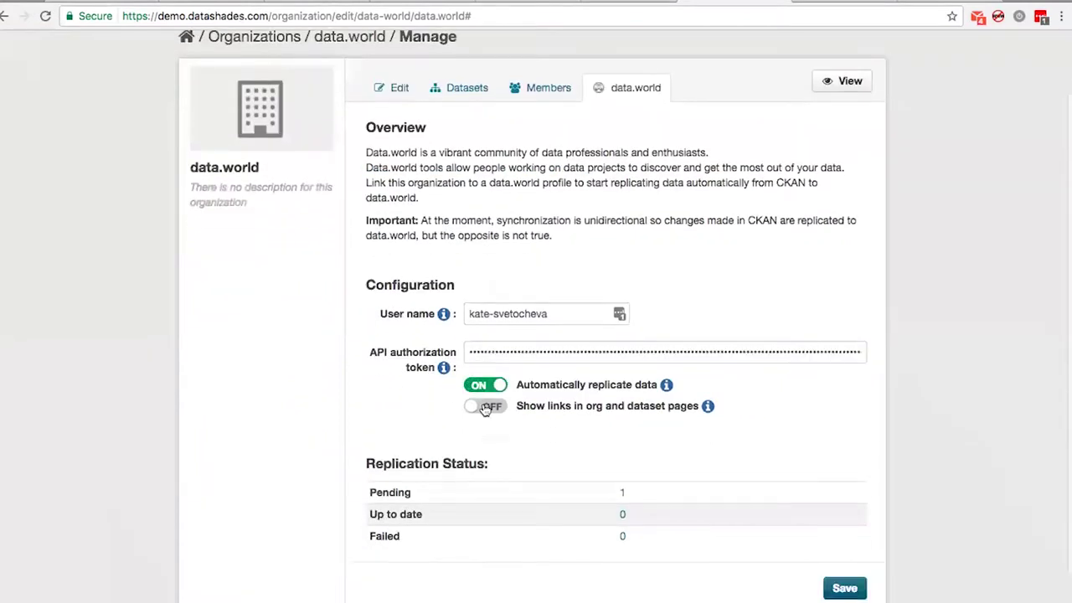
pyautogui.click(845, 589)
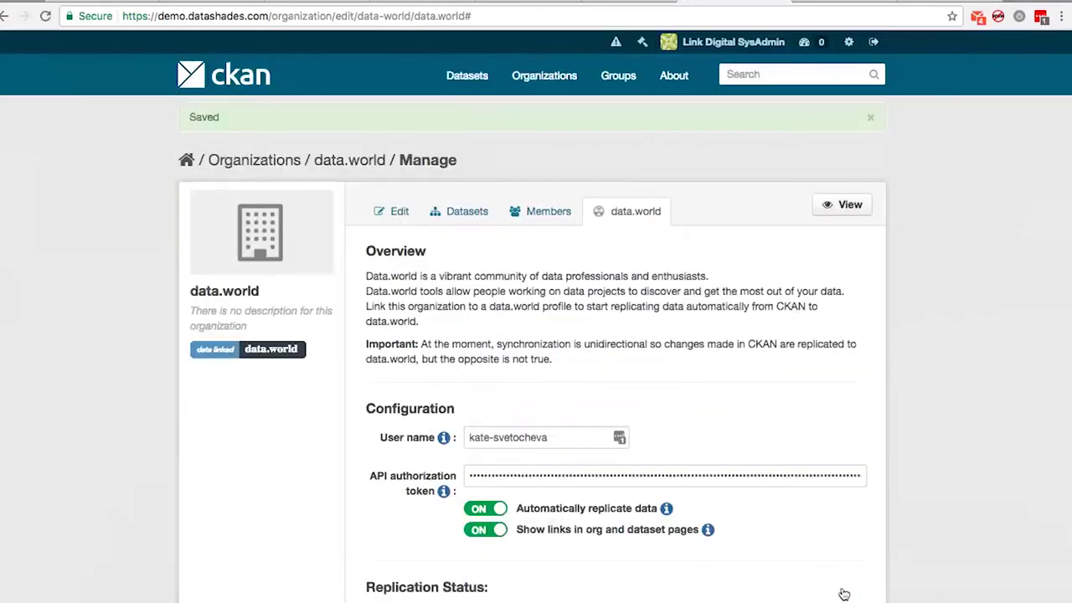
pyautogui.scroll(-5, 890, 468)
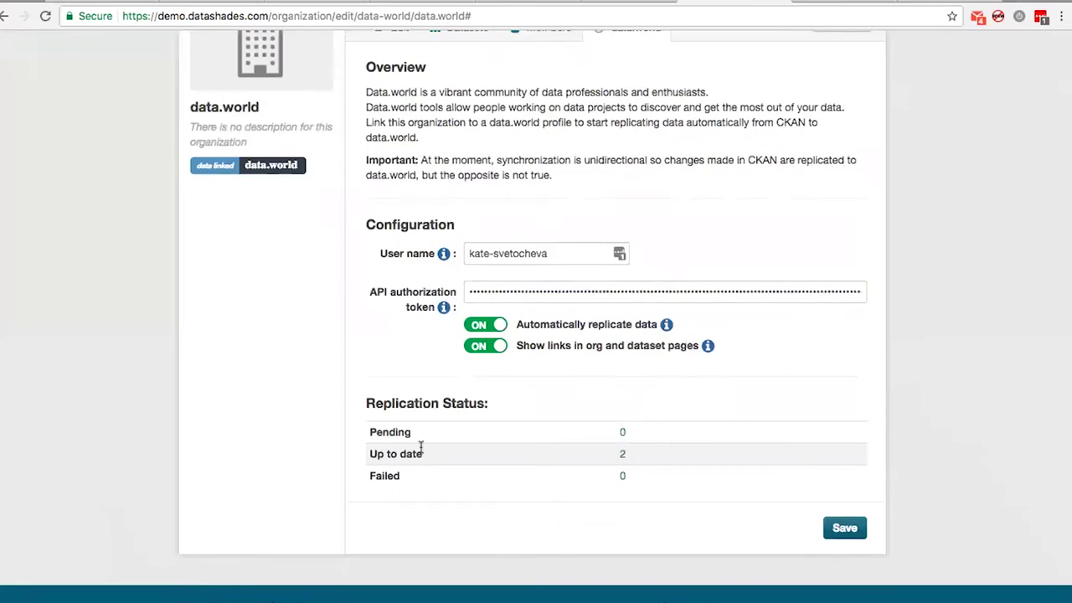
pyautogui.tripleClick(374, 453)
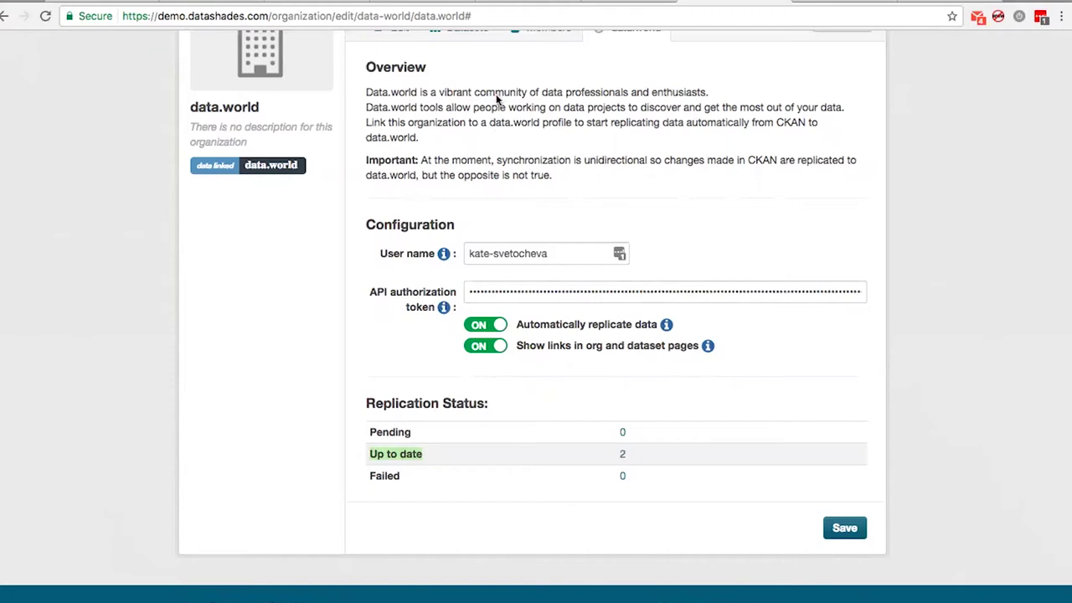
pyautogui.scroll(4, 531, 374)
pyautogui.scroll(-2, 746, 444)
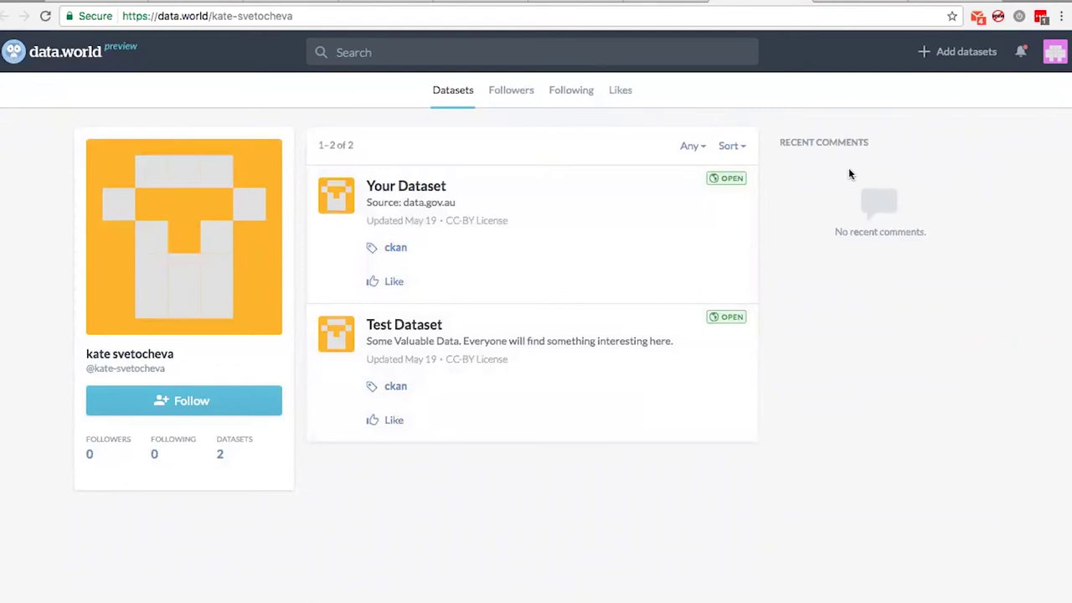
pyautogui.click(800, 3)
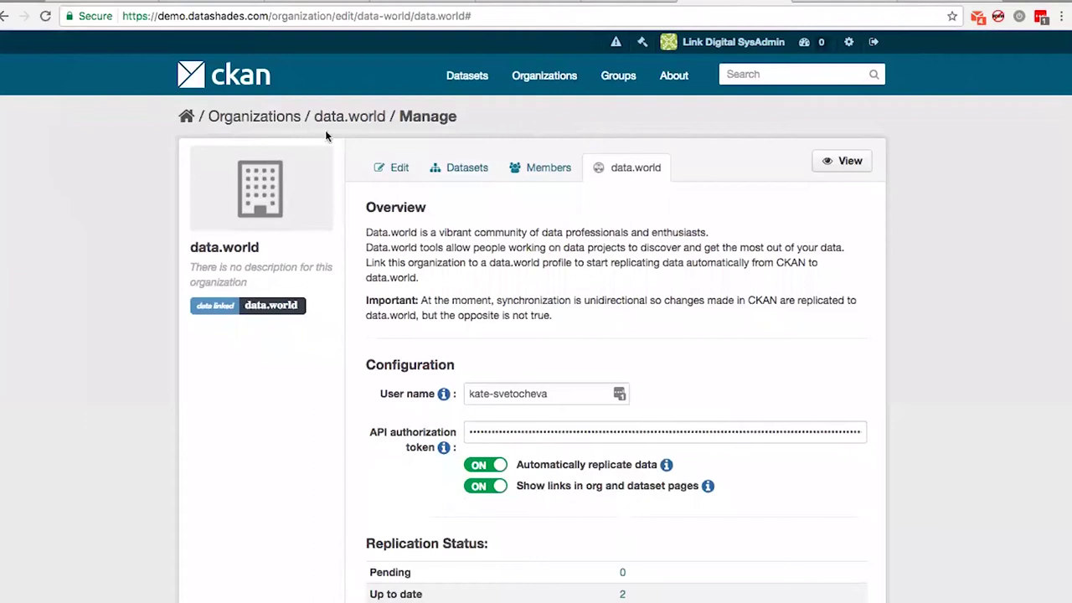
pyautogui.click(293, 121)
pyautogui.click(417, 365)
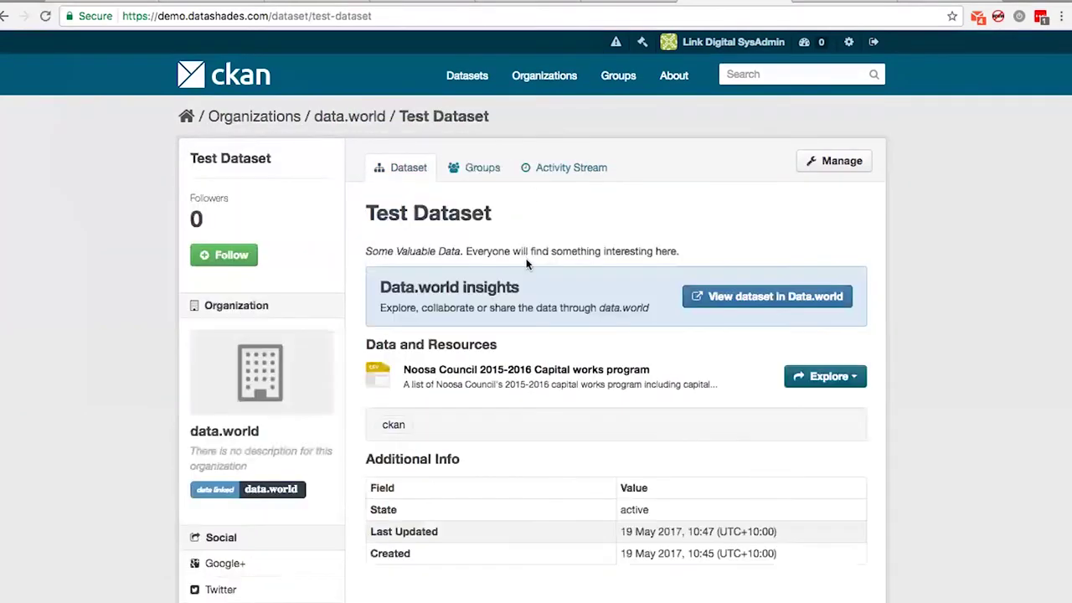
pyautogui.scroll(-1, 516, 256)
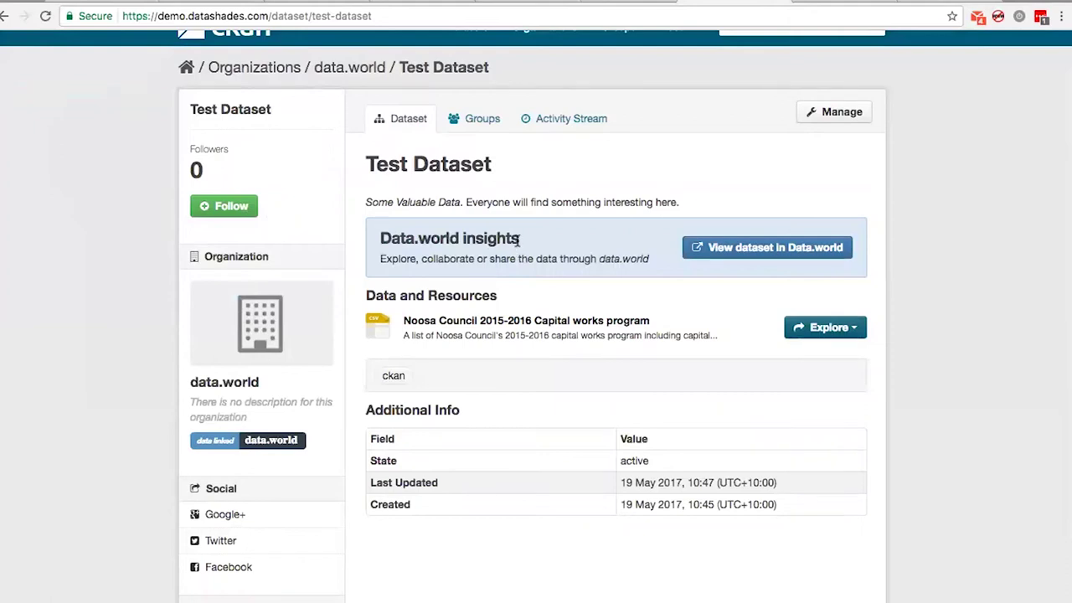
pyautogui.click(791, 254)
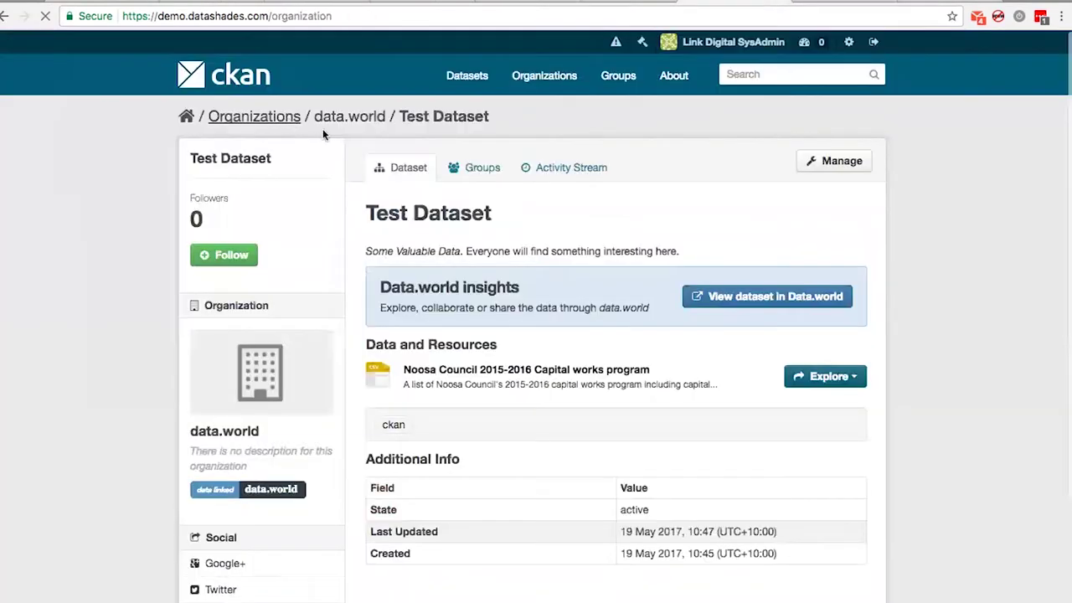
# Switch off 'Show links in org and dataset pages' in data.world's data.world settings and save
pyautogui.click(297, 117)
pyautogui.click(421, 423)
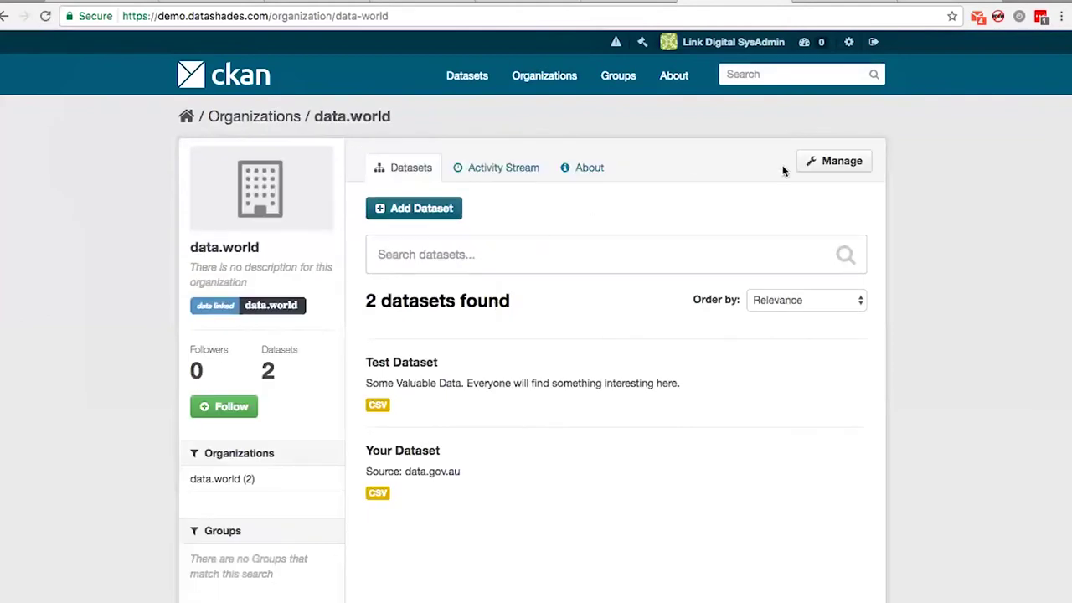
pyautogui.click(832, 164)
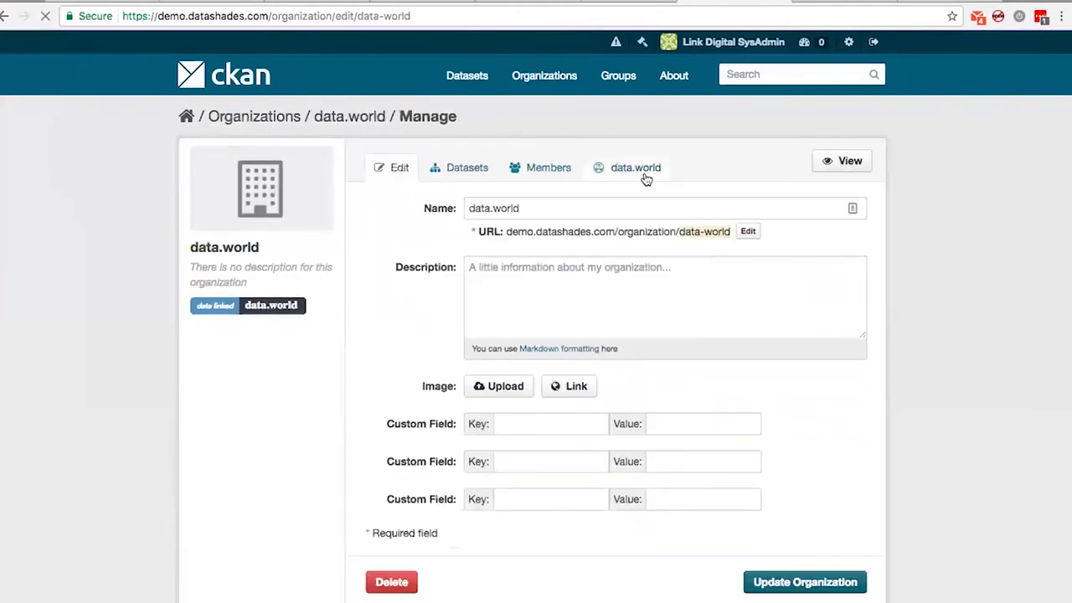
pyautogui.click(646, 178)
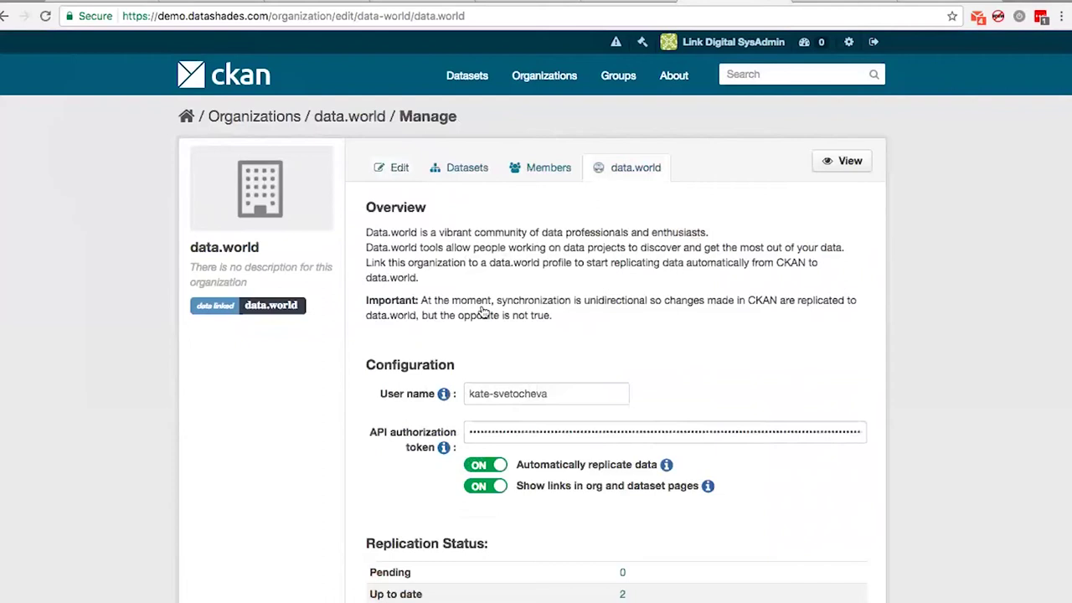
pyautogui.scroll(-3, 486, 312)
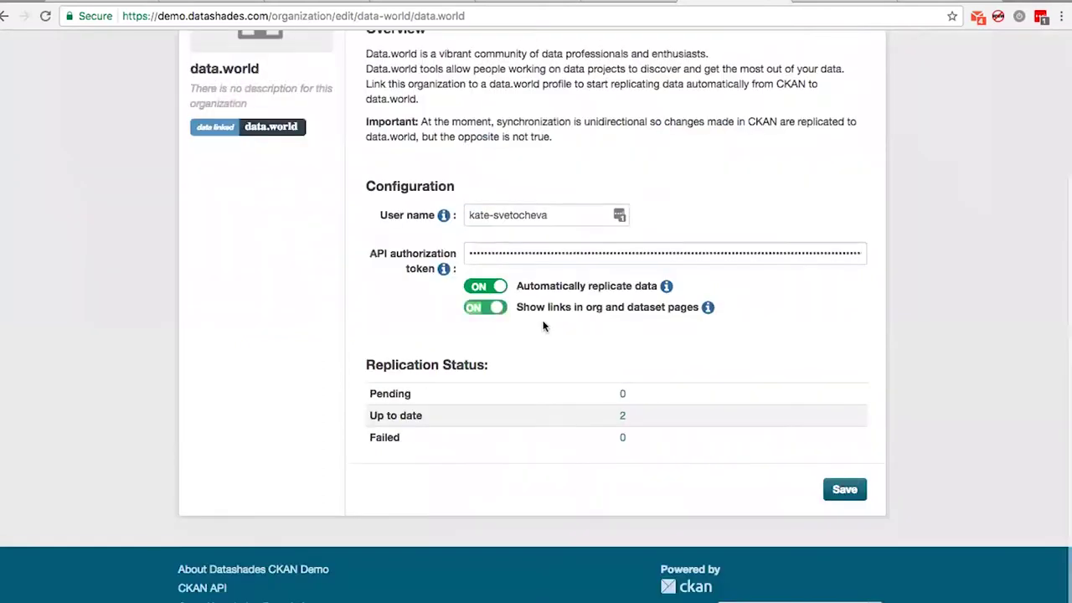
pyautogui.click(492, 309)
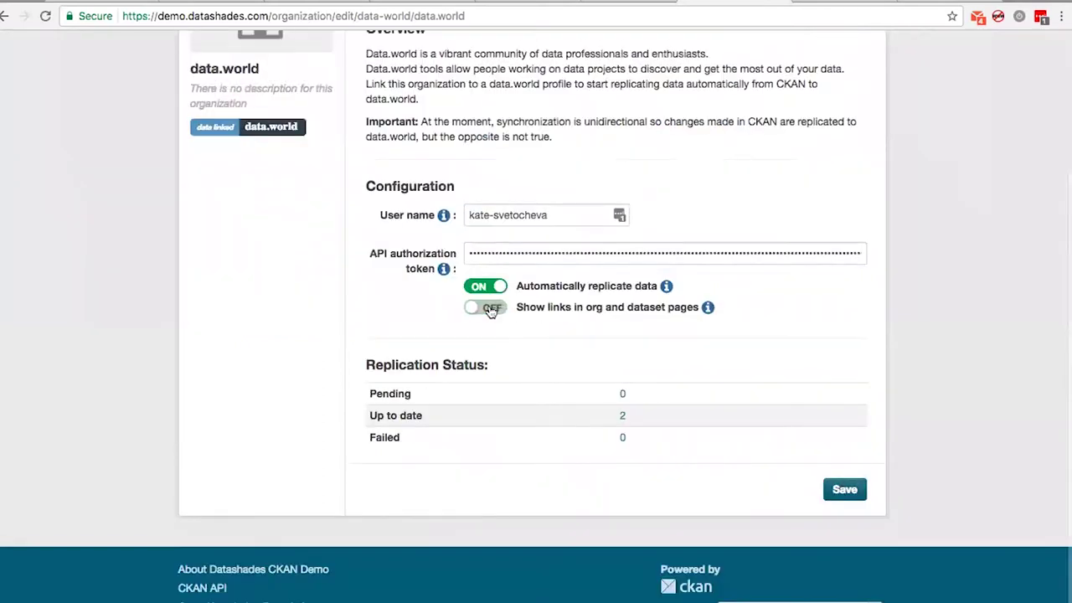
pyautogui.click(841, 490)
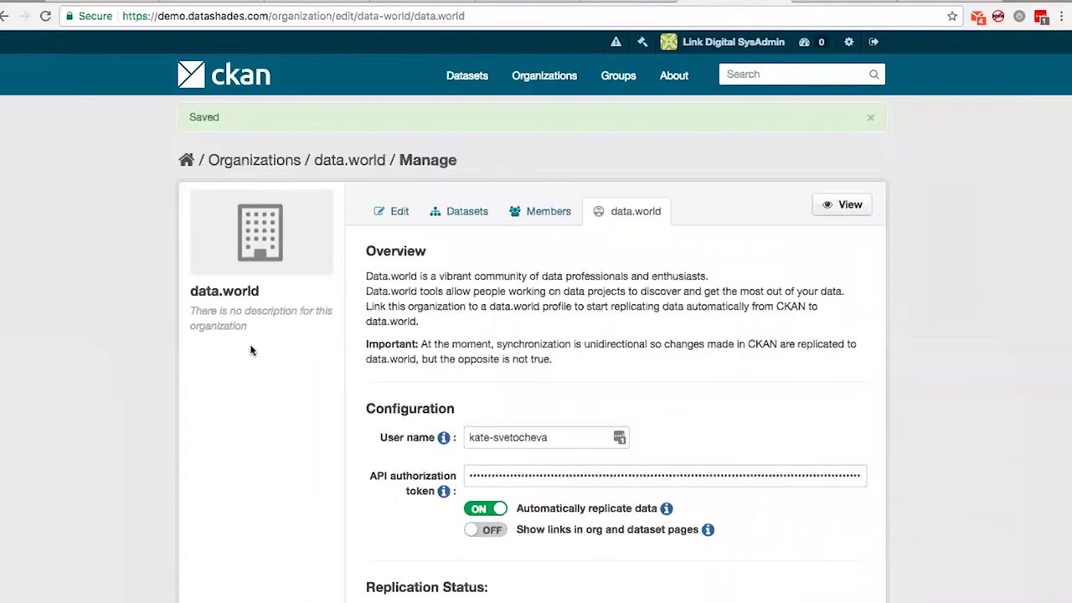
pyautogui.scroll(-2, 251, 348)
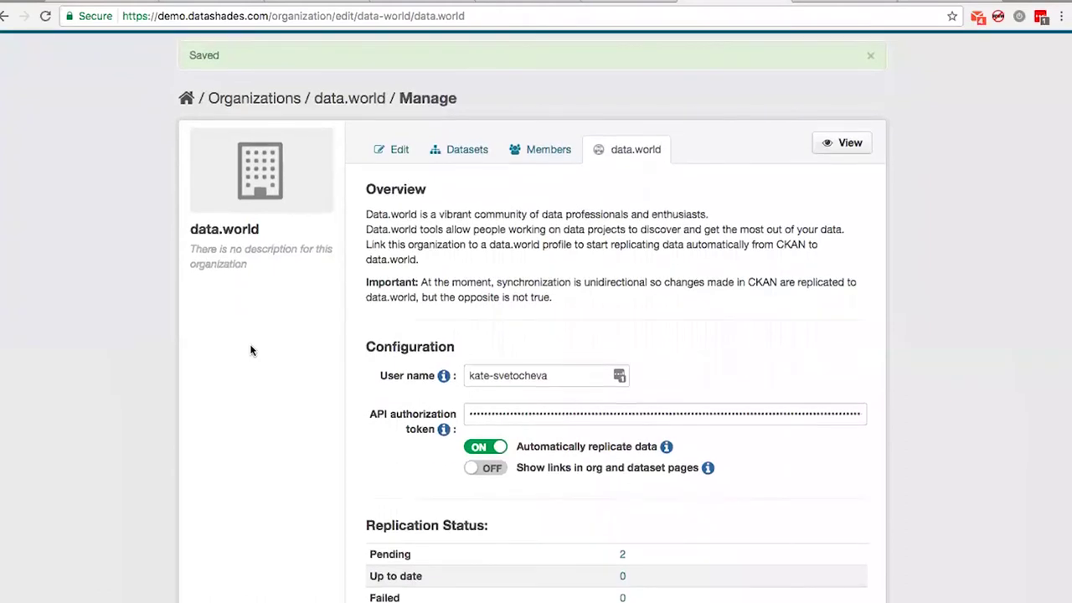
pyautogui.scroll(2, 251, 352)
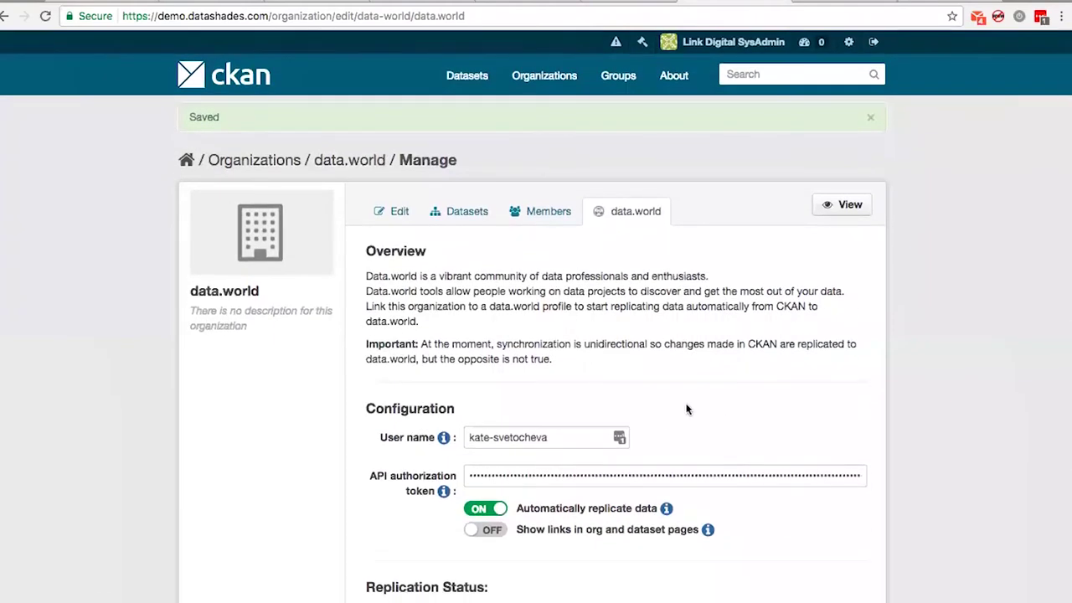
# Switch the links back on, save again, and return to the Organizations list
pyautogui.click(489, 530)
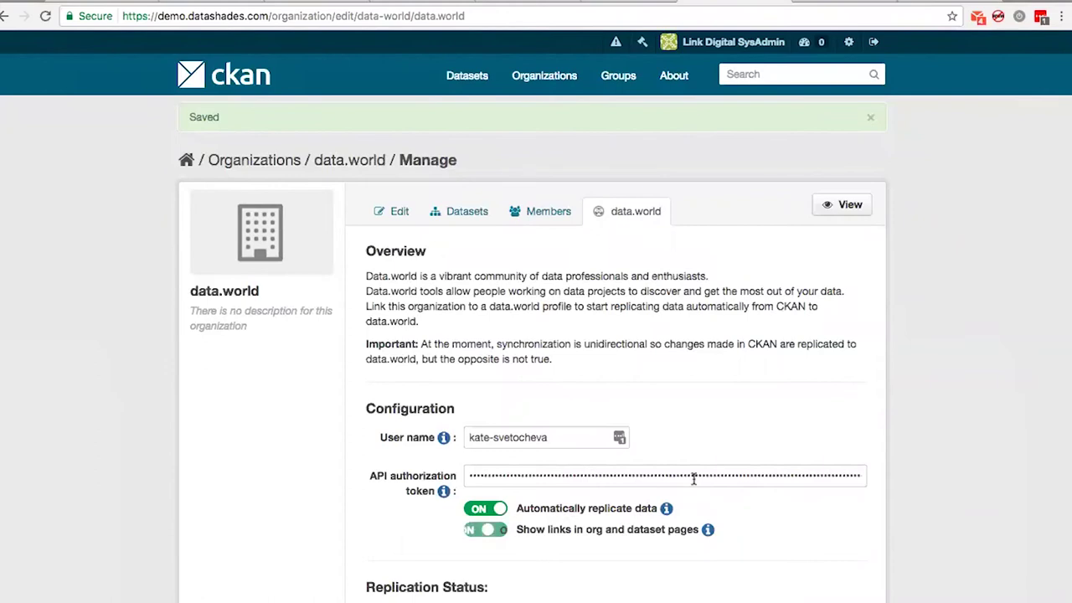
pyautogui.scroll(-5, 842, 496)
pyautogui.click(842, 491)
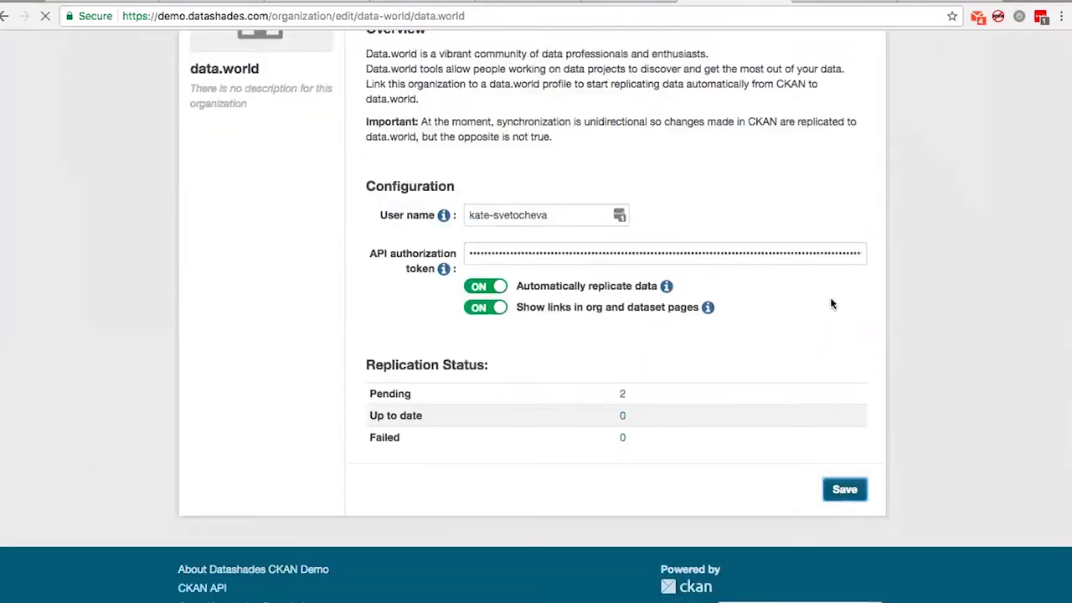
pyautogui.scroll(-3, 832, 407)
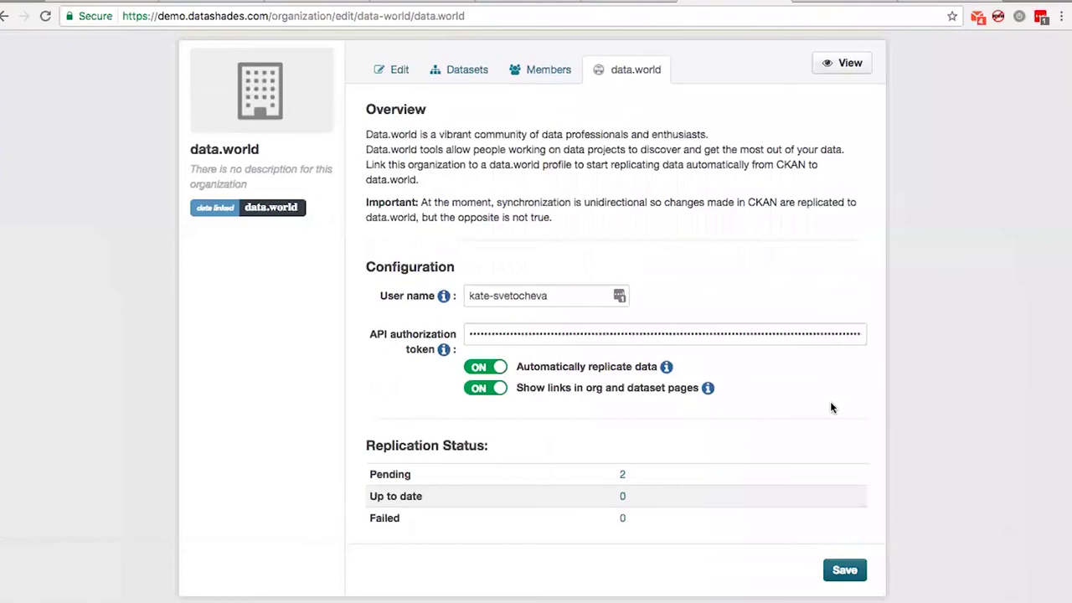
pyautogui.scroll(3, 832, 408)
pyautogui.click(268, 144)
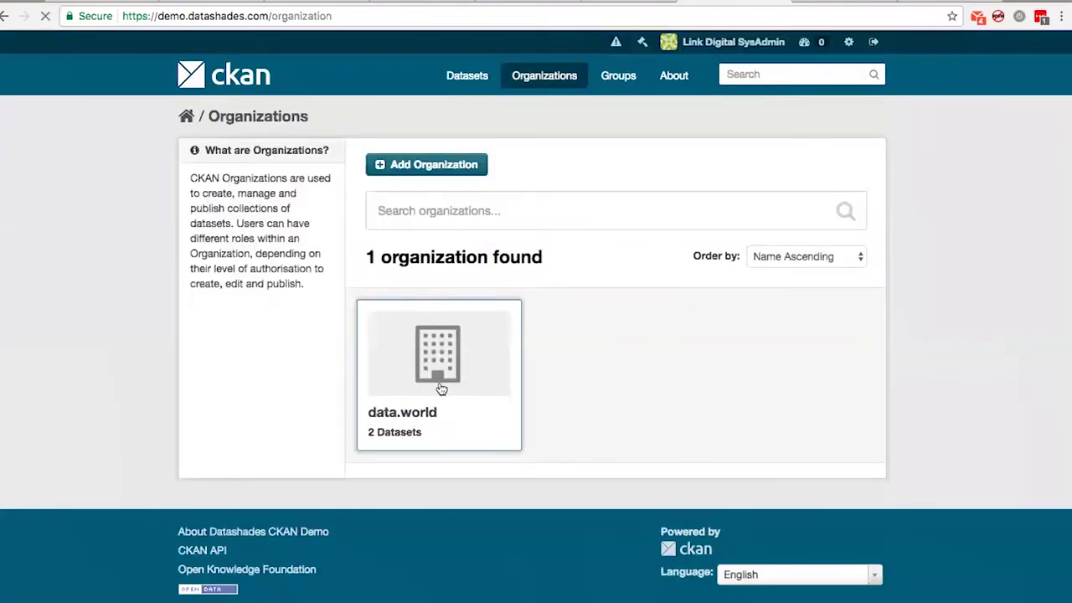
# Start a new data.world dataset titled 'Another Test Dataset' with a short description, fixing a typo
pyautogui.click(441, 388)
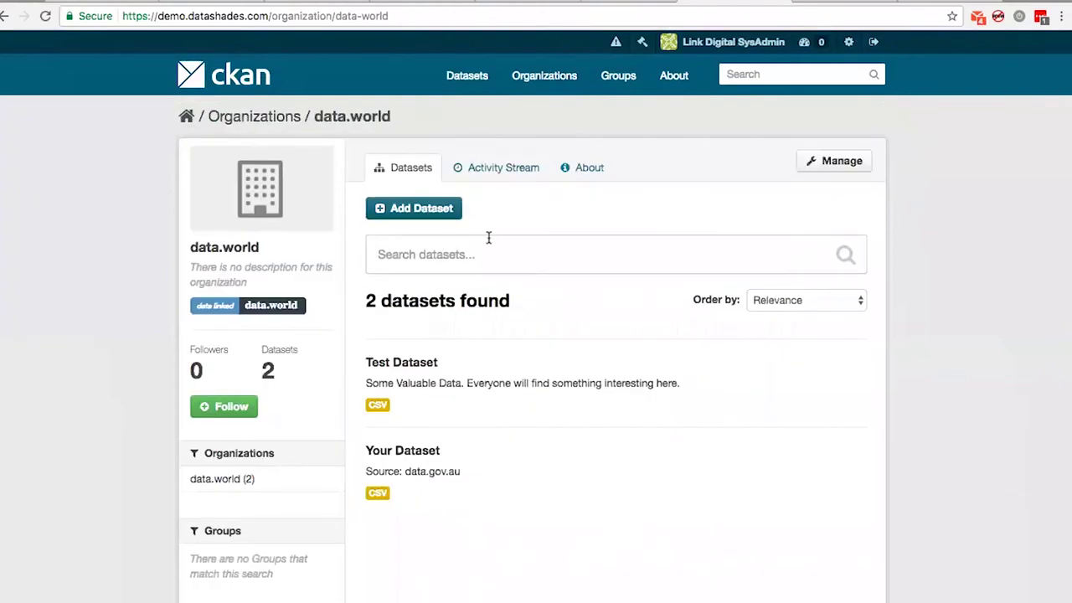
pyautogui.click(424, 247)
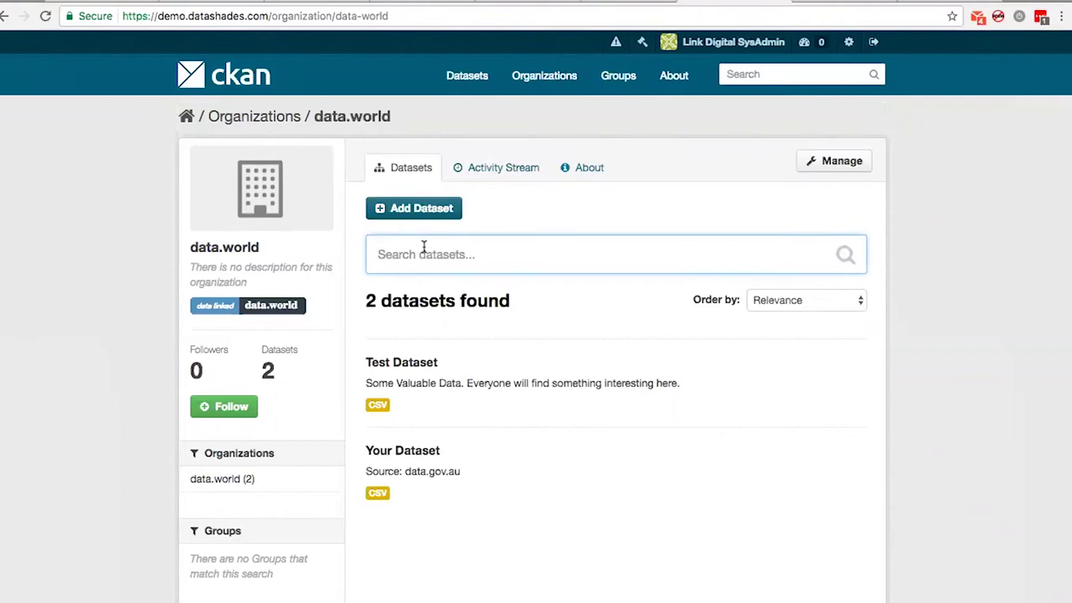
pyautogui.click(421, 210)
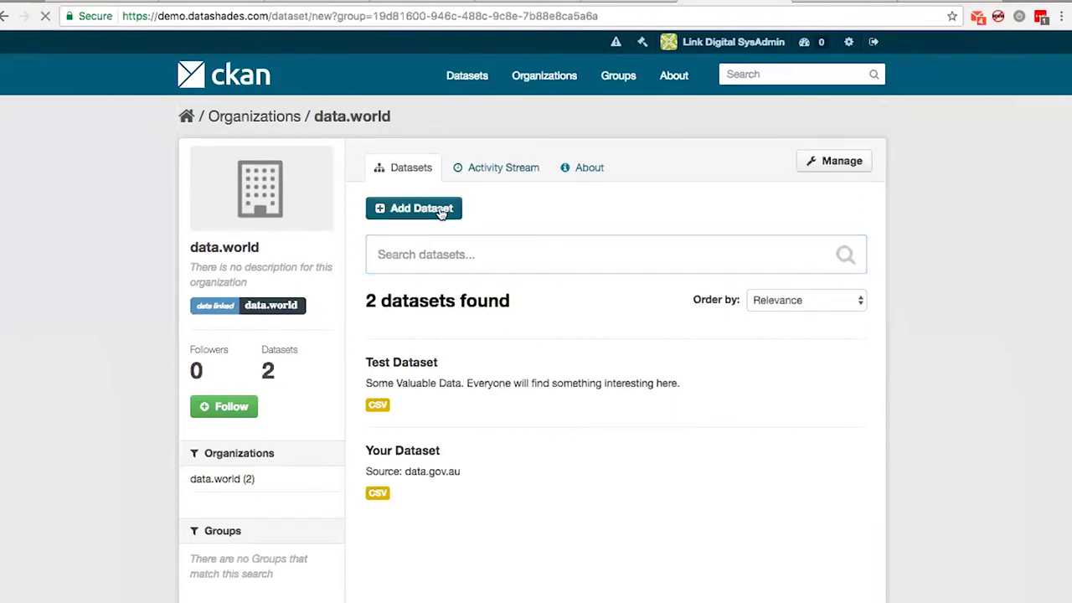
pyautogui.click(501, 220)
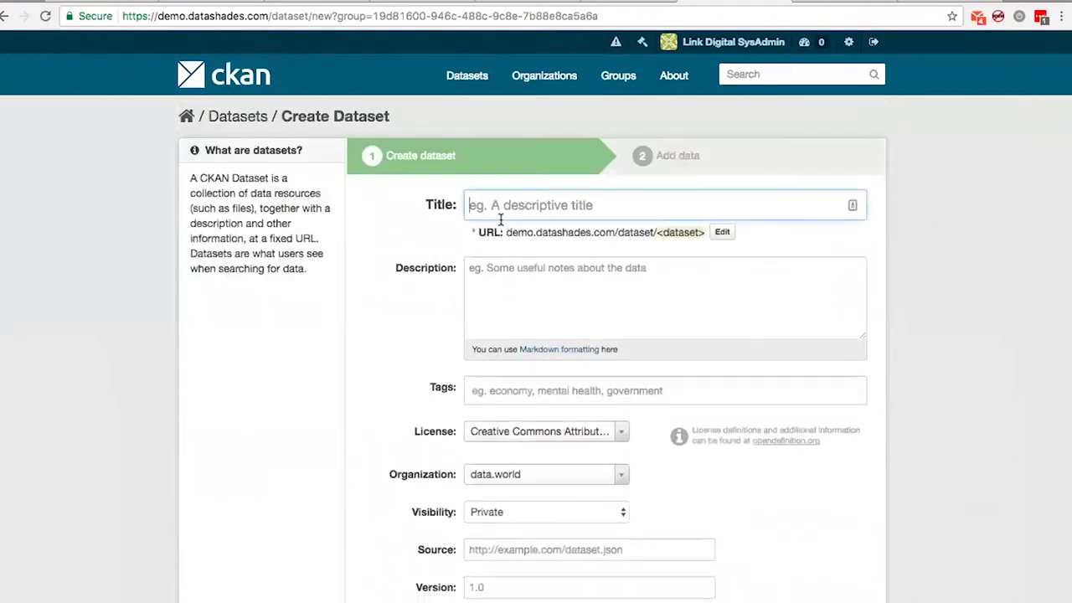
pyautogui.write('Another ')
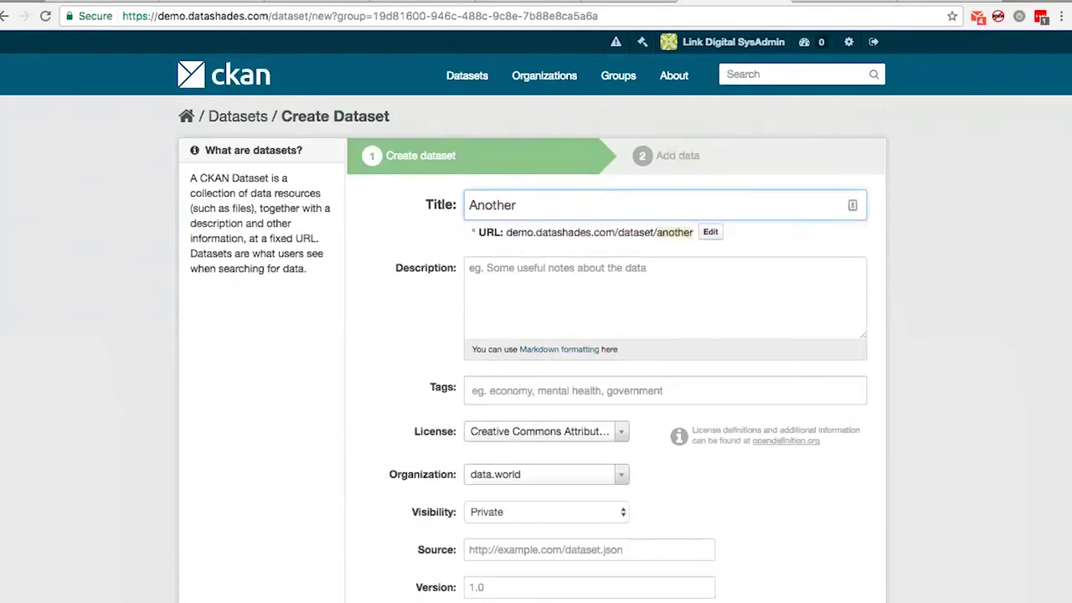
pyautogui.write('Test Dataset')
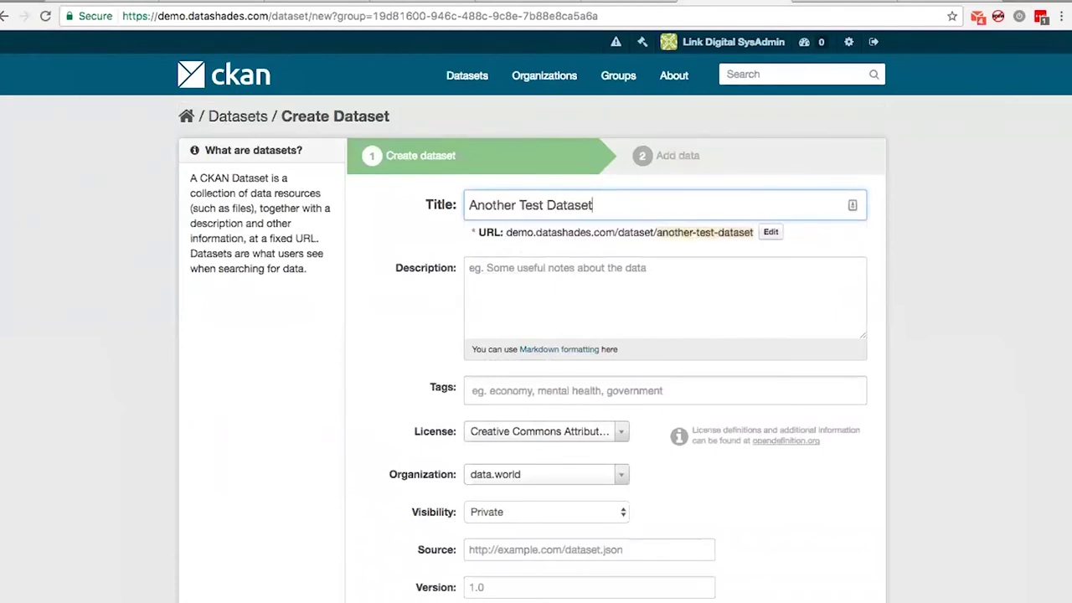
pyautogui.click(561, 297)
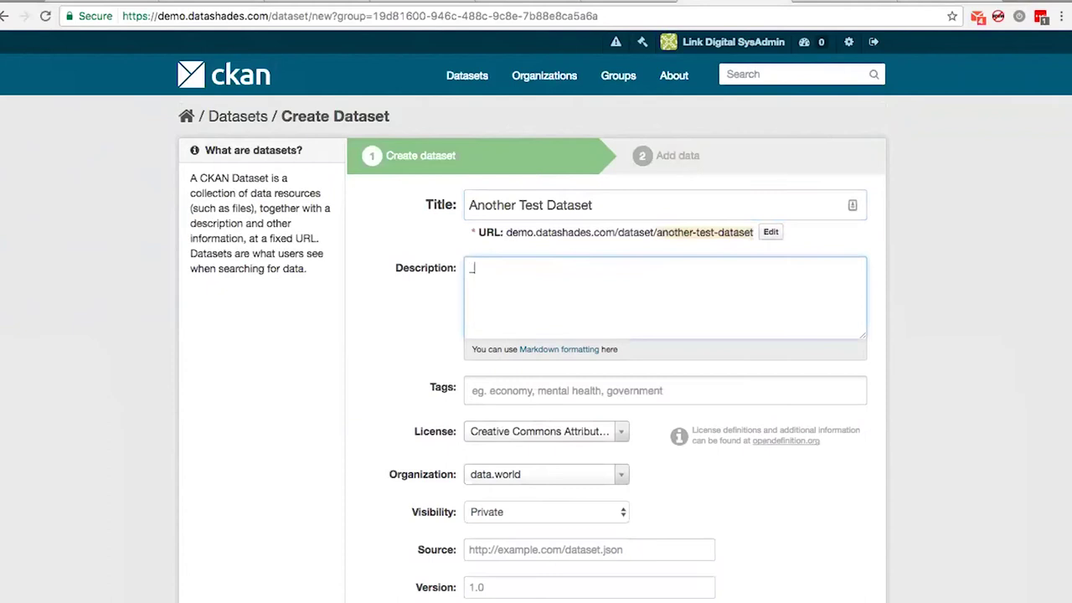
pyautogui.write('_Another Exciting')
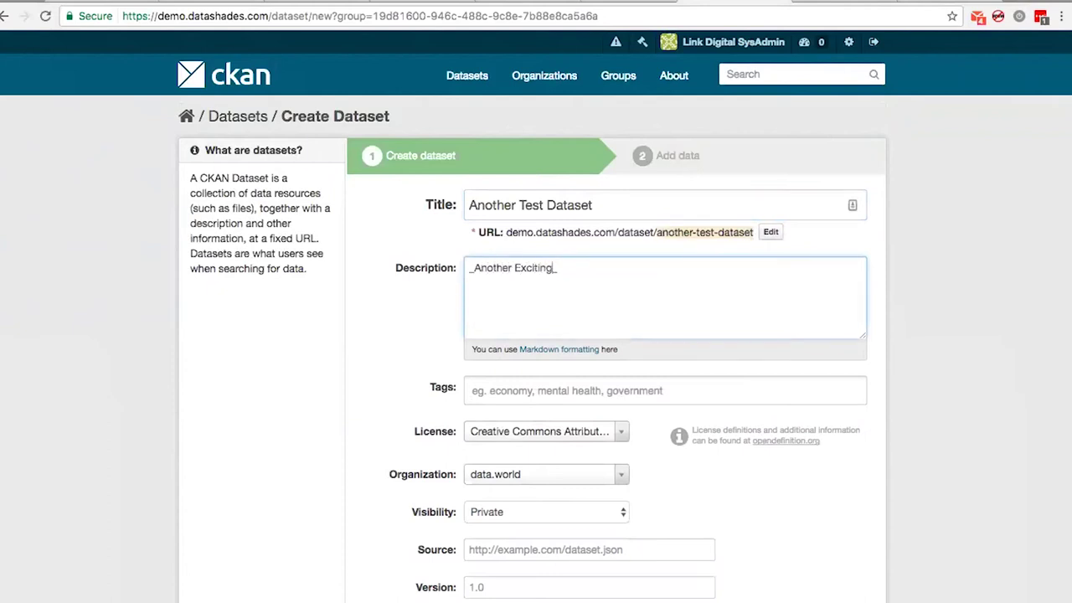
pyautogui.write(' Dataset_. Data is really')
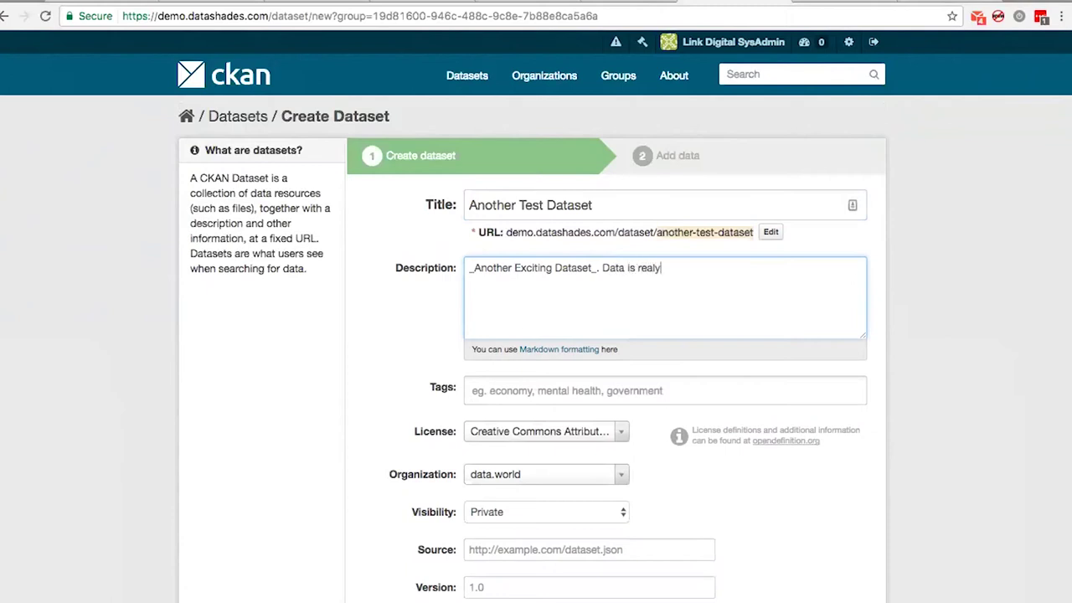
pyautogui.write(' interesting.')
pyautogui.click(652, 275)
pyautogui.write('l')
# Tag the dataset ckan and set its visibility to Public
pyautogui.scroll(-2, 575, 331)
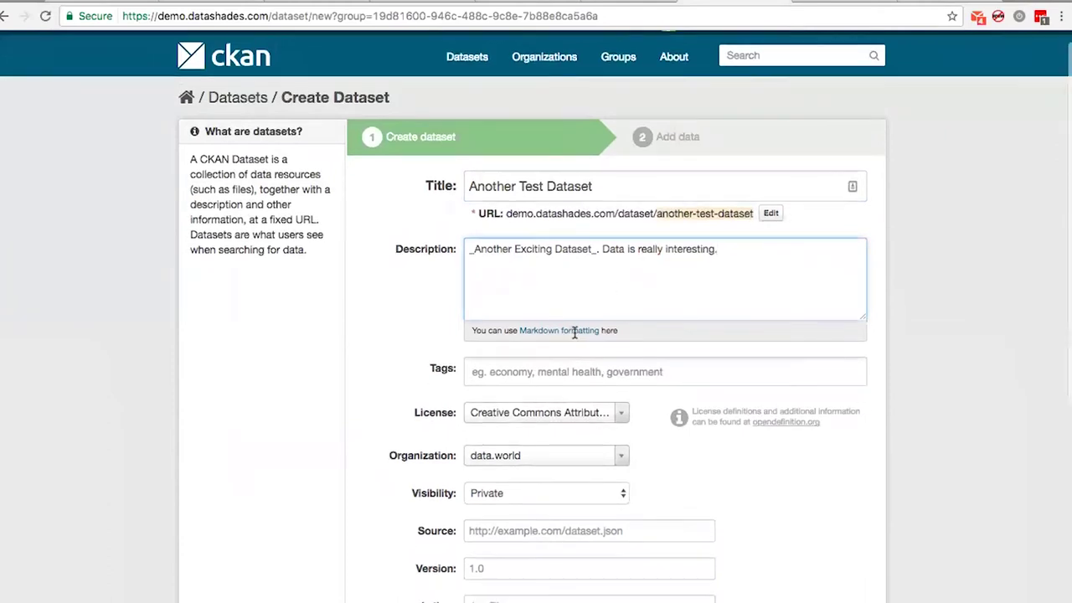
pyautogui.click(573, 334)
pyautogui.write('ckan')
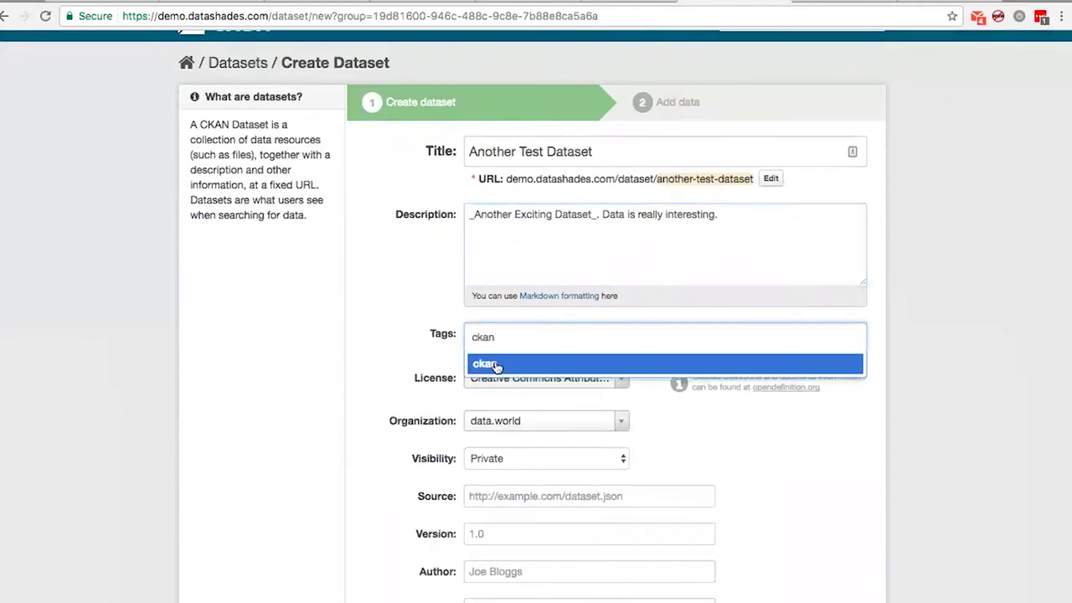
pyautogui.click(499, 363)
pyautogui.scroll(-3, 551, 383)
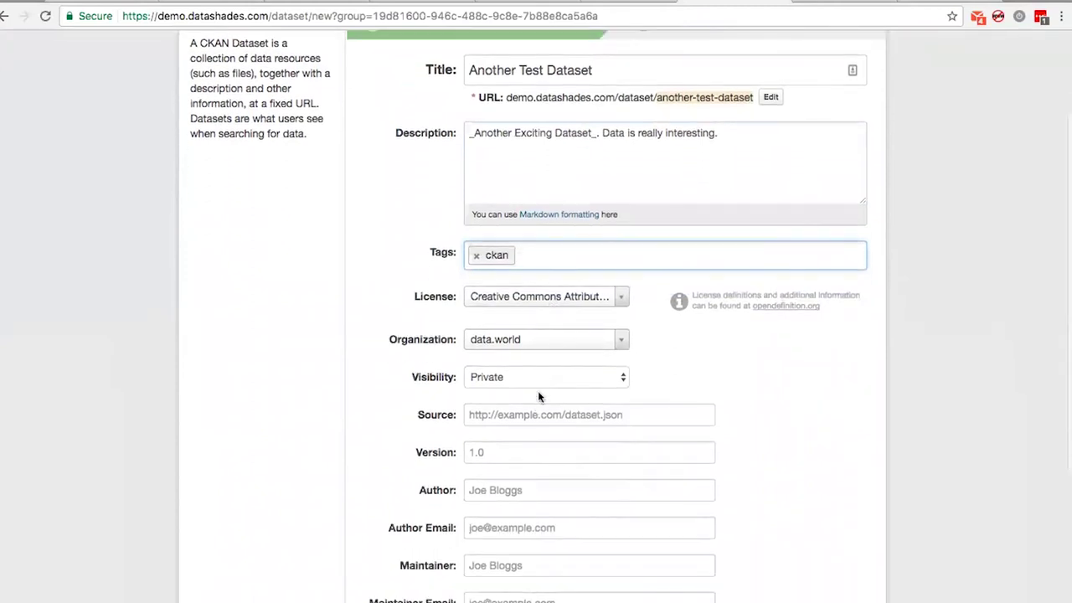
pyautogui.click(540, 376)
pyautogui.click(529, 392)
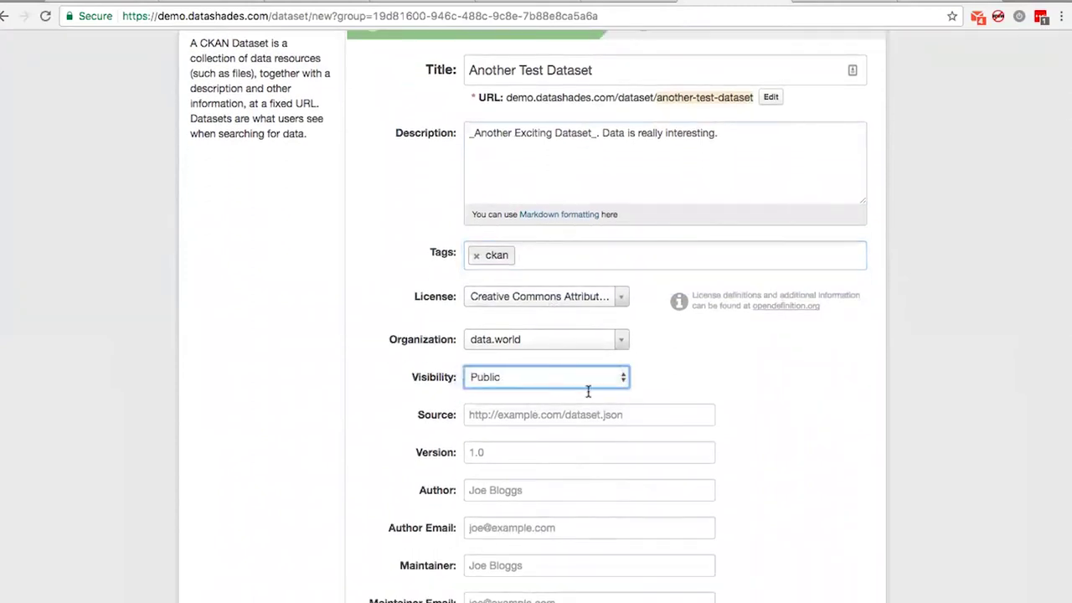
pyautogui.scroll(5, 696, 407)
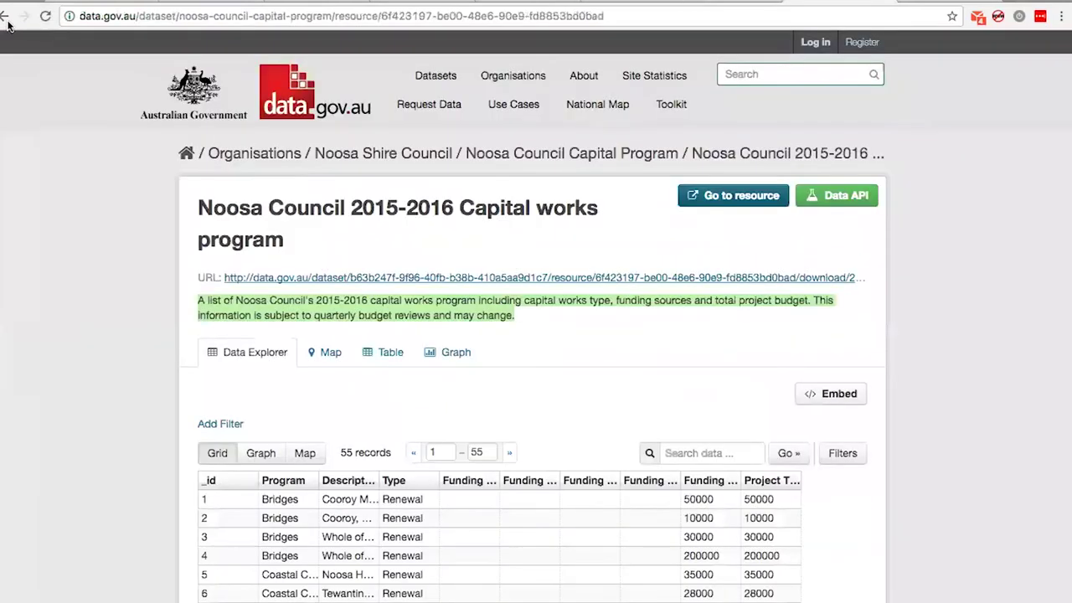
# Open the Noosa Council 2016-2017 Capital works program resource and copy its download link
pyautogui.click(4, 17)
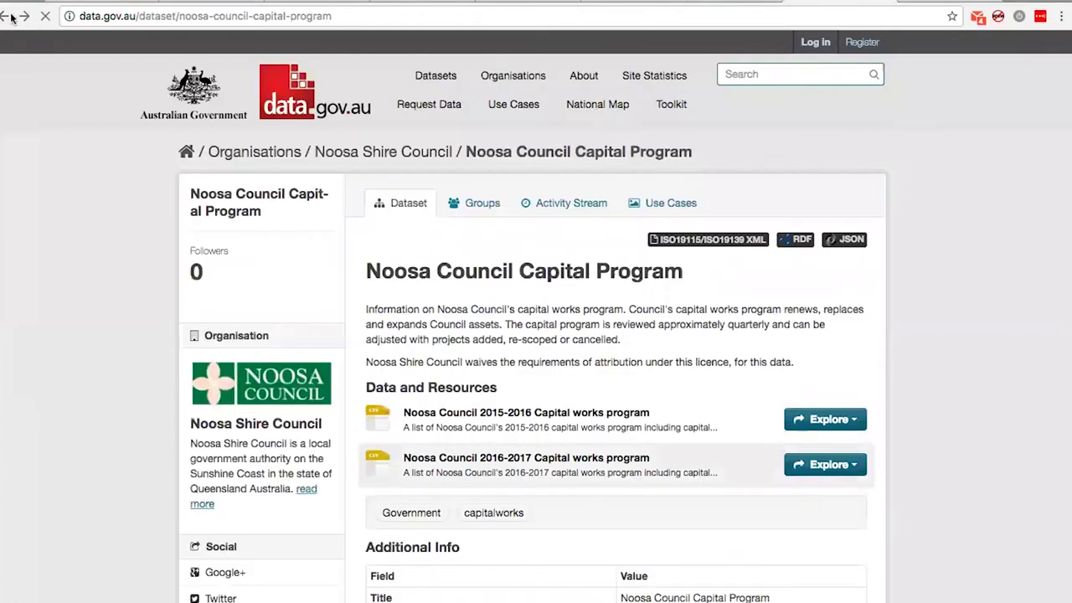
pyautogui.click(471, 459)
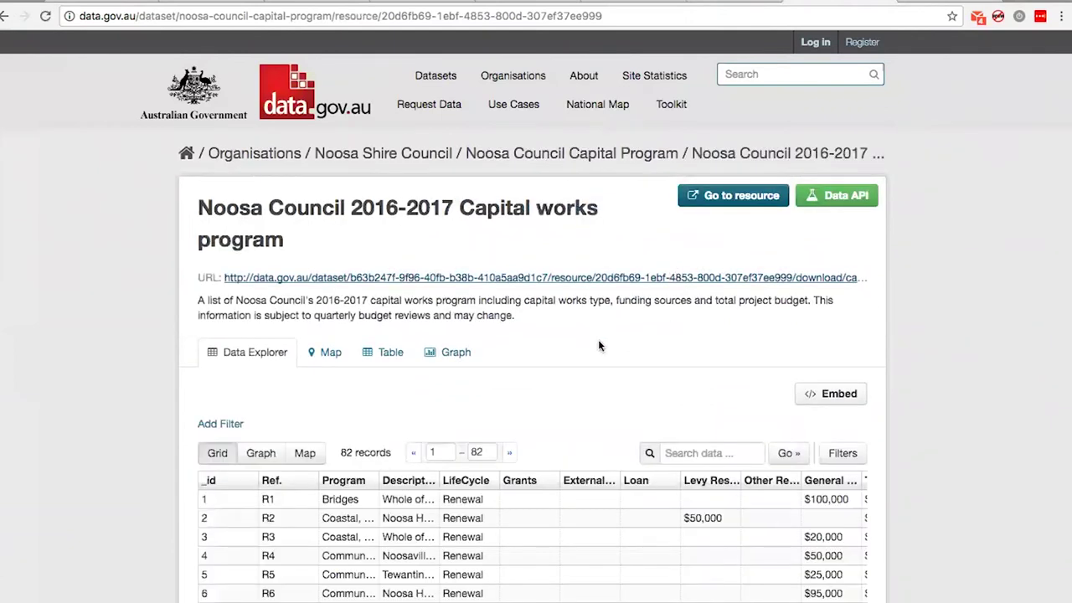
pyautogui.rightClick(259, 275)
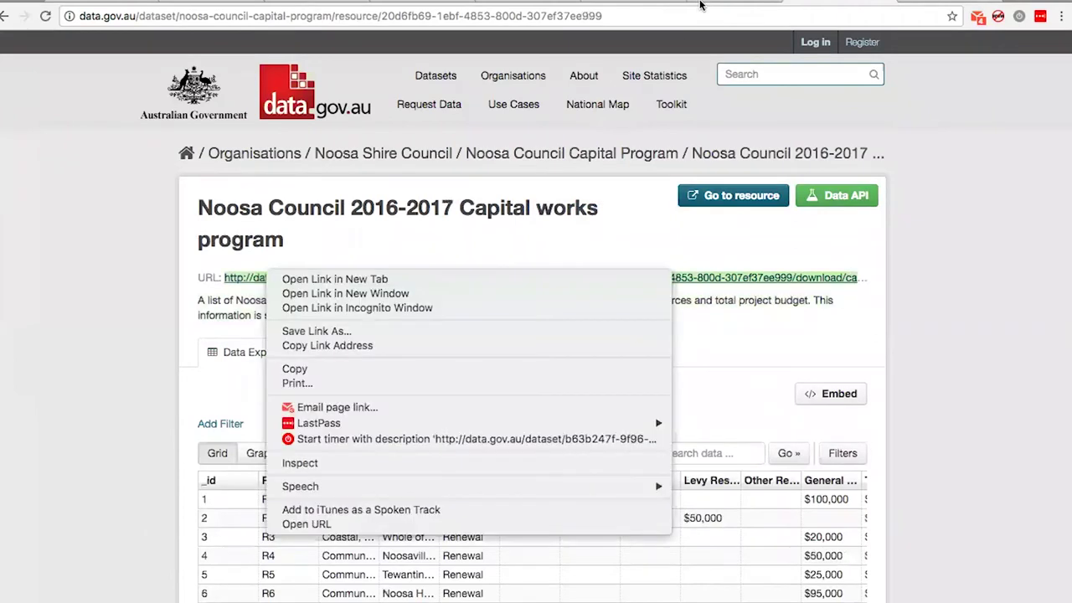
pyautogui.click(584, 197)
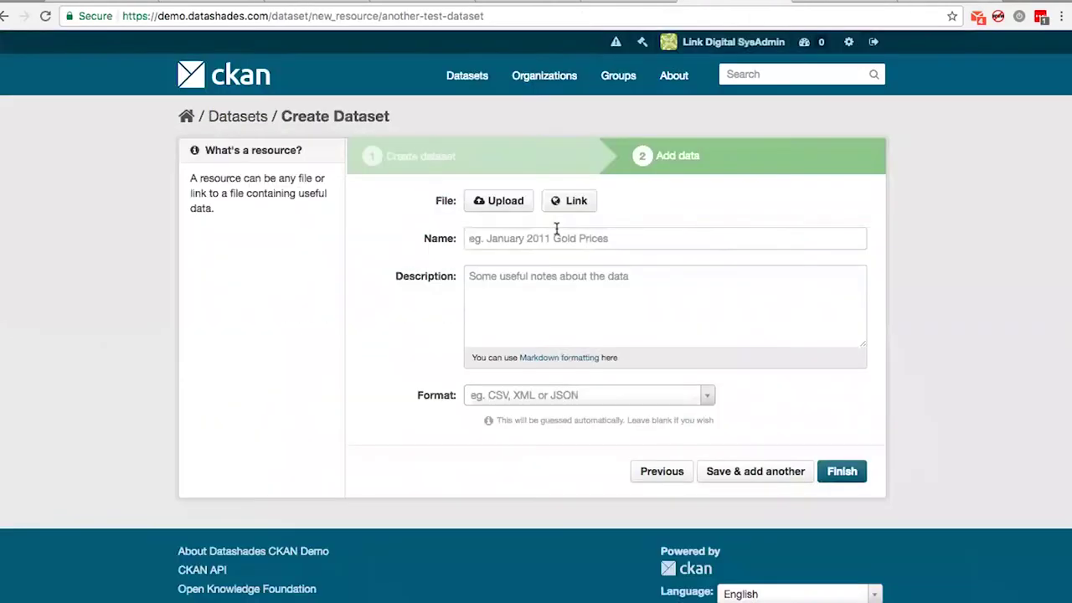
# Link the resource to the copied data.gov.au URL and name it 'Noosa Council 2016-2017 Capital works program'
pyautogui.click(578, 203)
pyautogui.hotkey('ctrl', 'v')
pyautogui.hotkey('ctrl', 'shift', 'Tab')
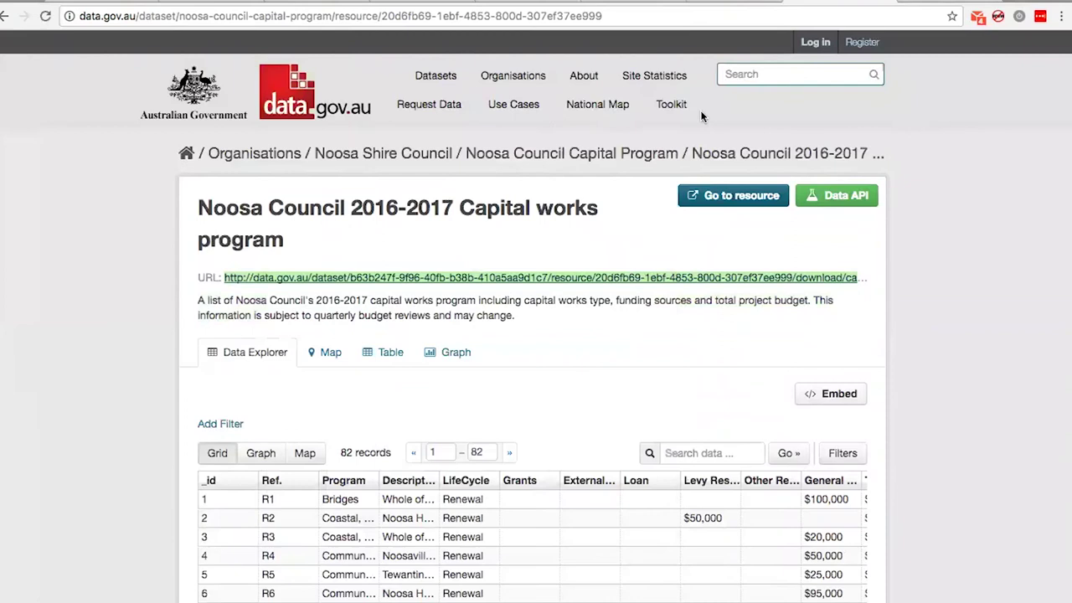
pyautogui.moveTo(285, 245); pyautogui.dragTo(198, 197)
pyautogui.hotkey('ctrl', 'c')
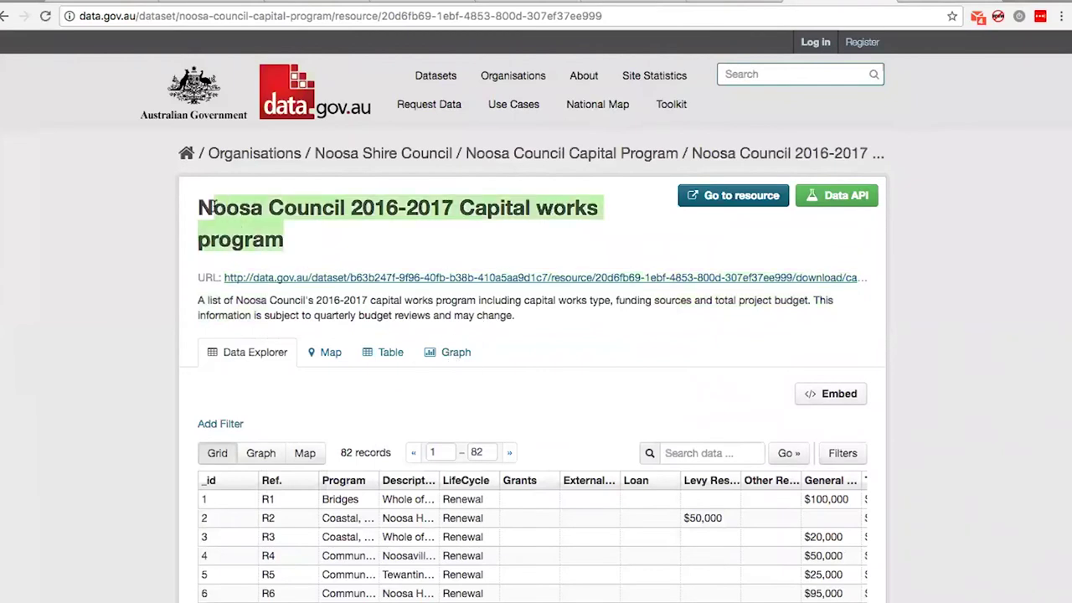
pyautogui.hotkey('ctrl', 'Tab')
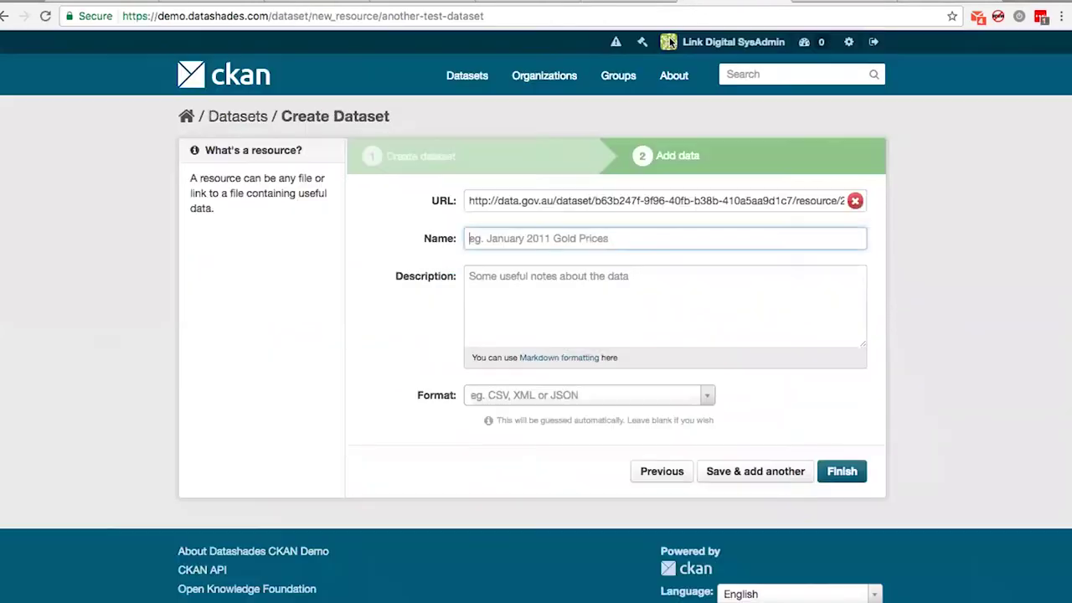
pyautogui.click(496, 304)
pyautogui.click(501, 239)
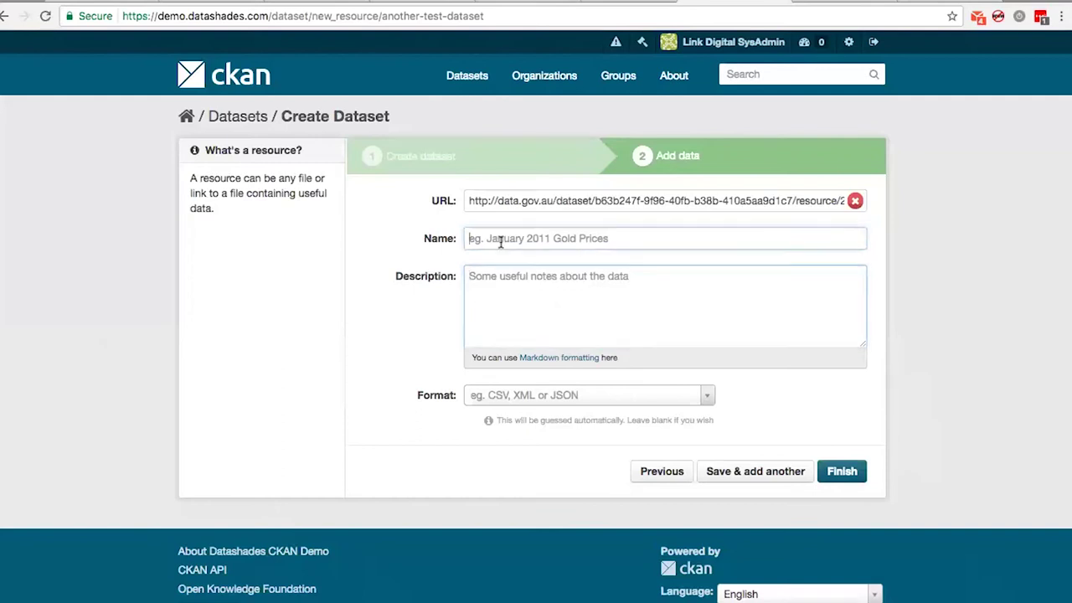
pyautogui.hotkey('ctrl', 'v')
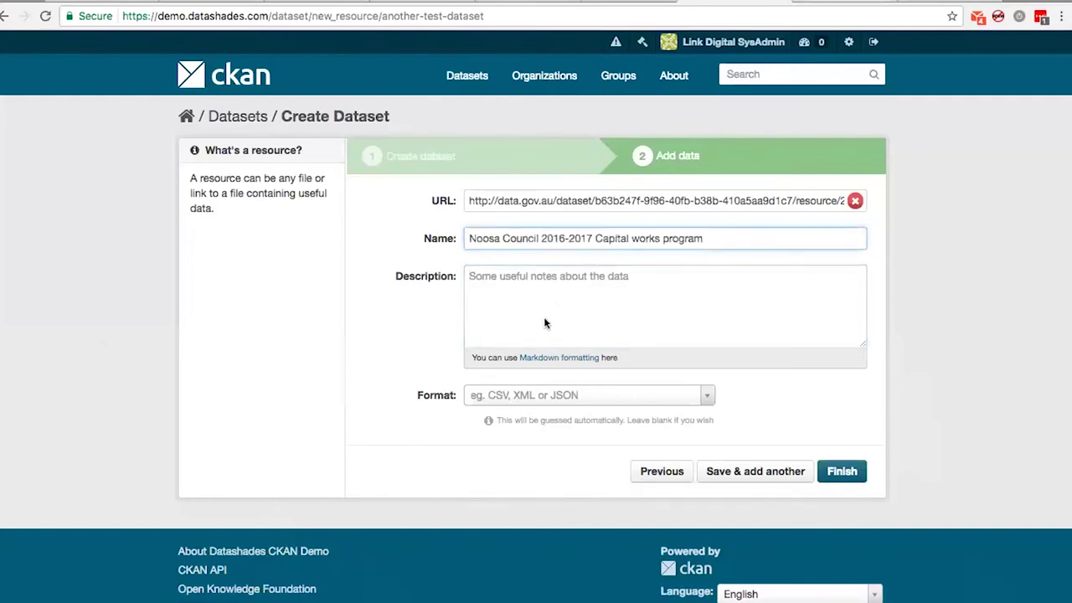
# Paste the data.gov.au resource description into Description and set the format to CSV
pyautogui.hotkey('ctrl', 'shift', 'Tab')
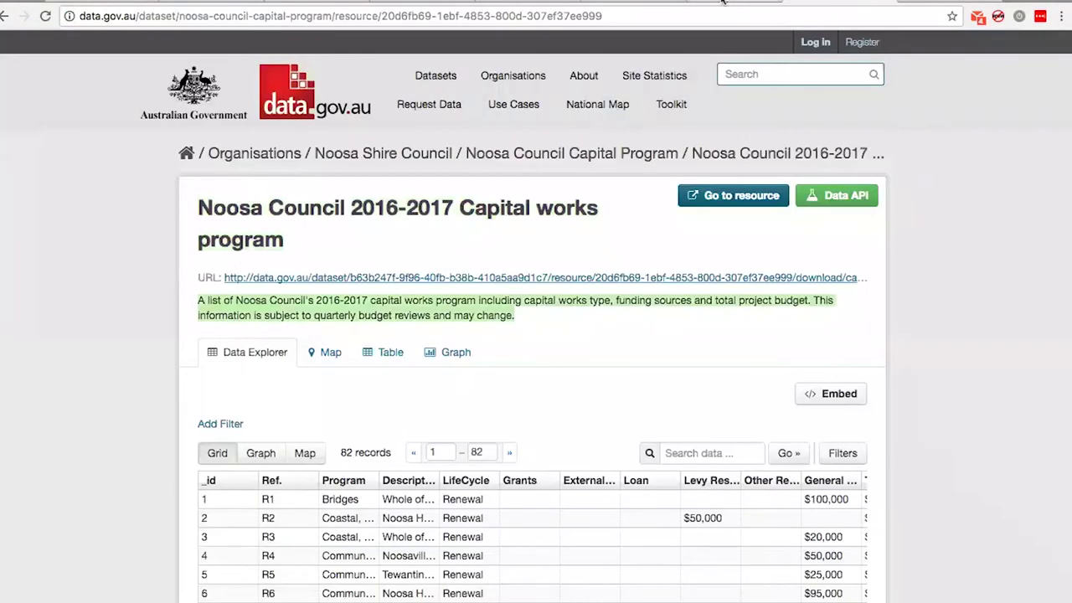
pyautogui.hotkey('ctrl', 'Tab')
pyautogui.click(506, 322)
pyautogui.write("A list of Noosa Council's 2016-2017 capital works program including capital works type, funding sources and total project budget. This information is subject to quarterly budget reviews and may change.")
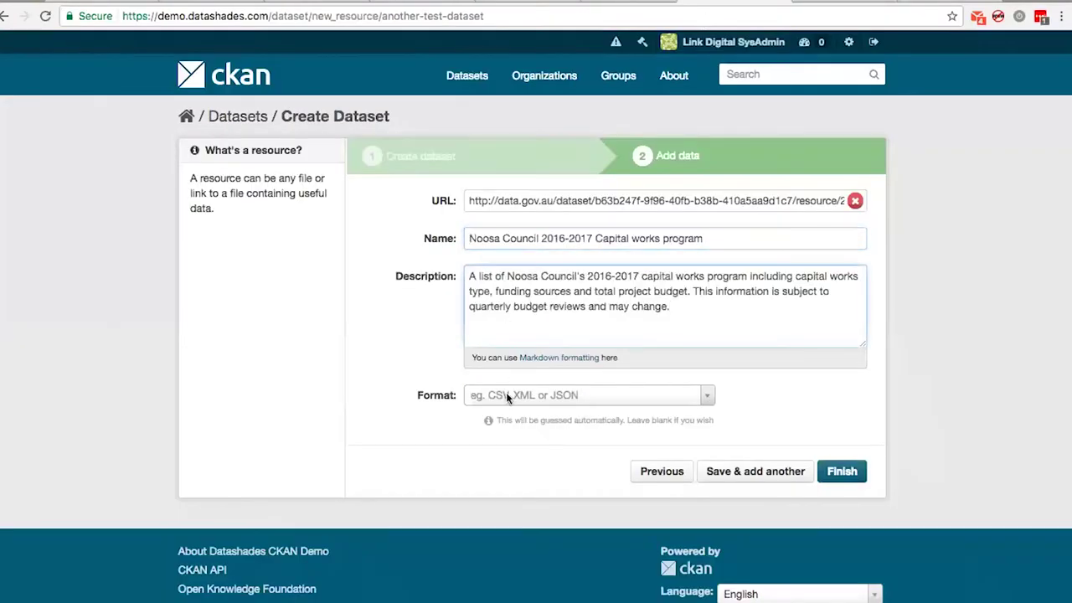
pyautogui.click(506, 392)
pyautogui.write('CS')
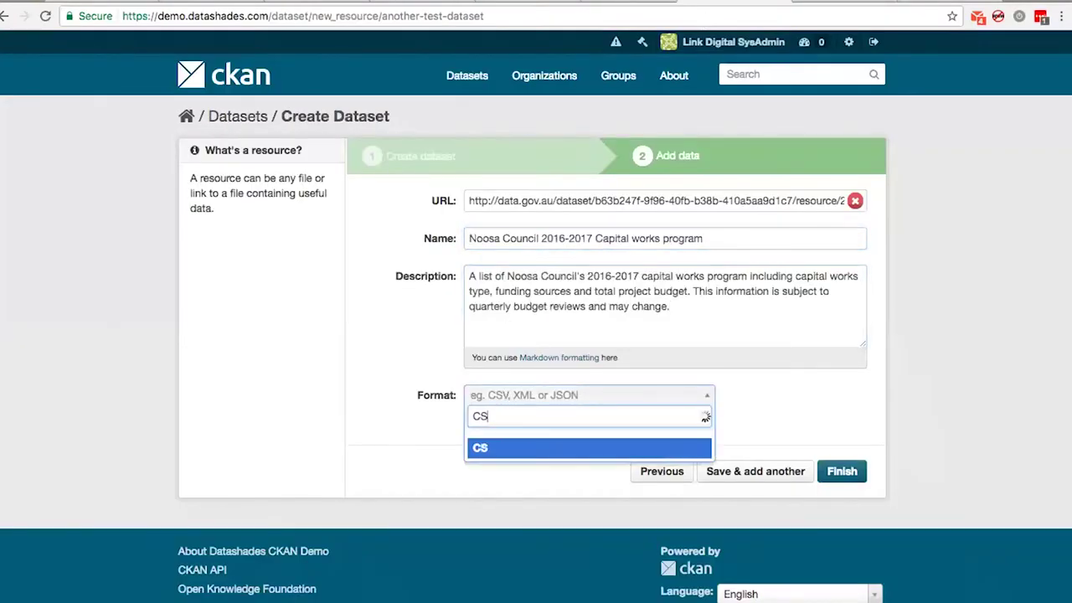
pyautogui.write('V')
pyautogui.press('Return')
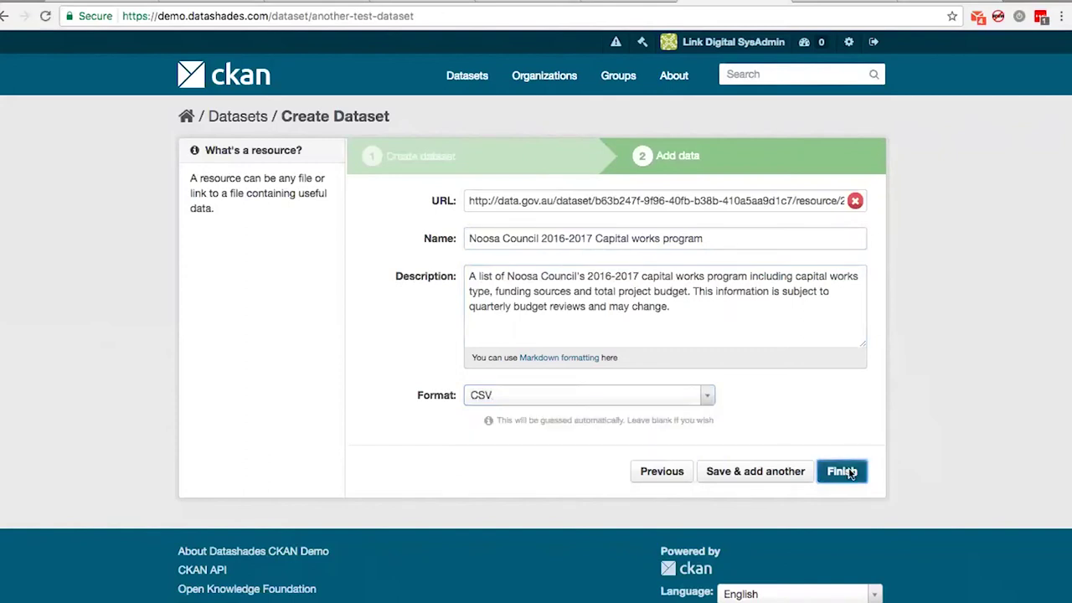
# Finish creating Another Test Dataset and view its page listing the Noosa capital works CSV resource
pyautogui.click(842, 472)
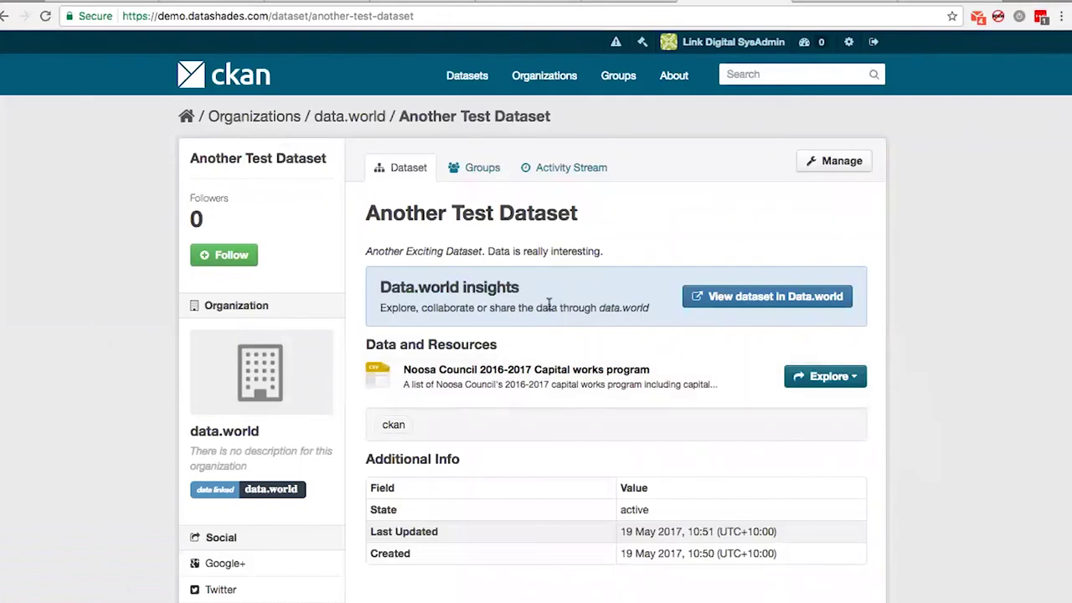
pyautogui.scroll(2, 549, 308)
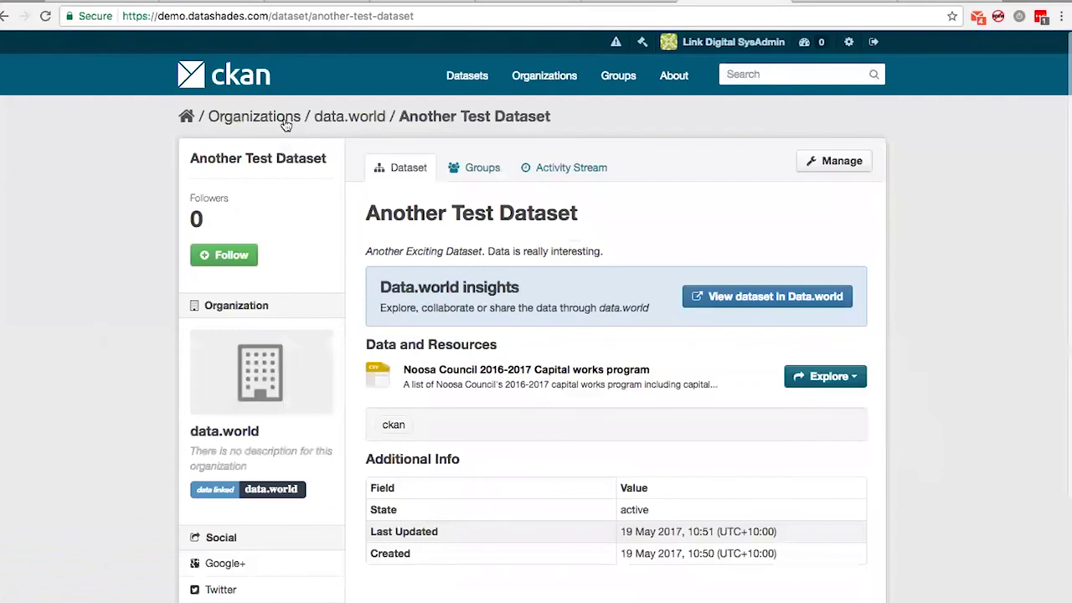
pyautogui.click(284, 120)
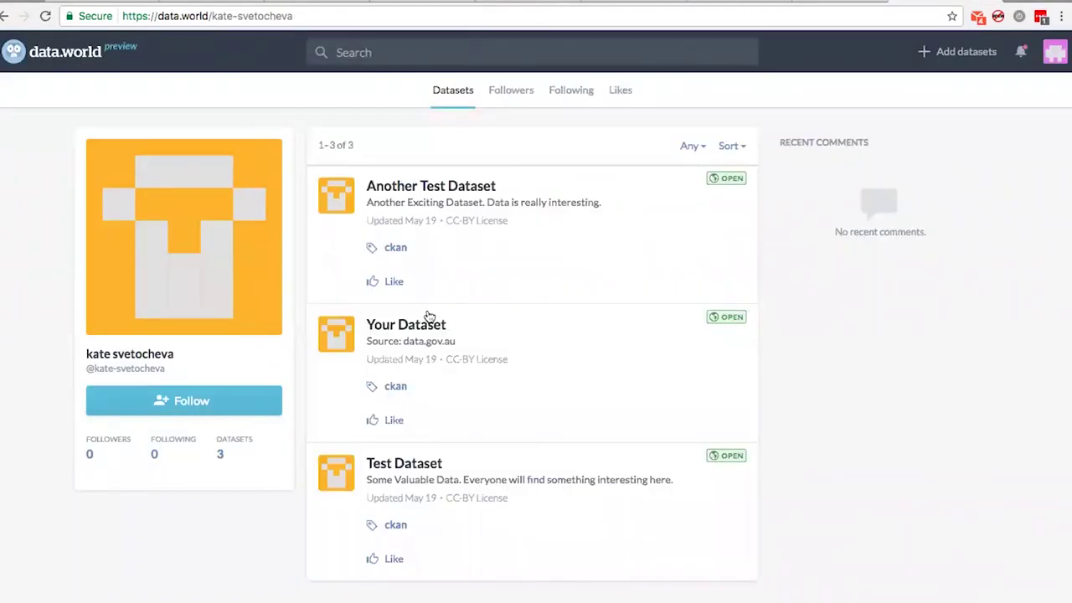
pyautogui.click(432, 188)
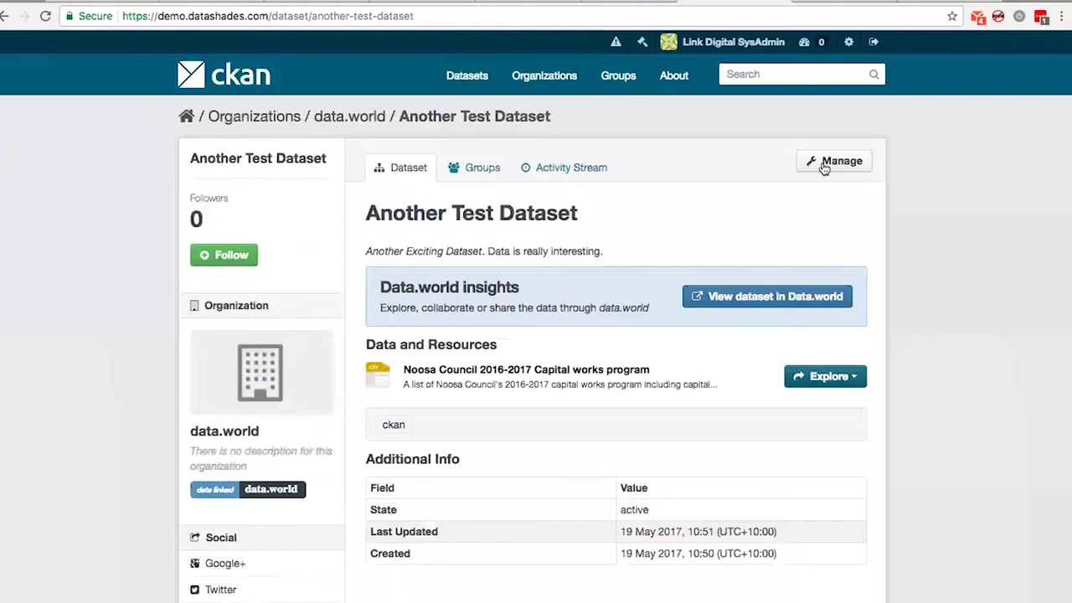
# Append an italic _Updated_ to the end of Another Test Dataset's description
pyautogui.click(824, 164)
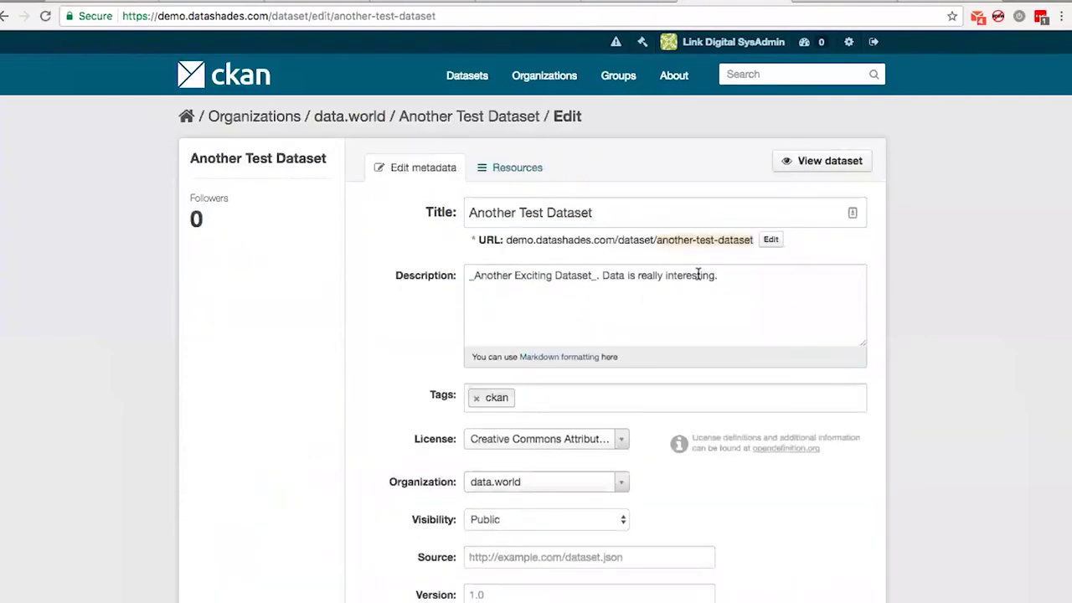
pyautogui.click(740, 273)
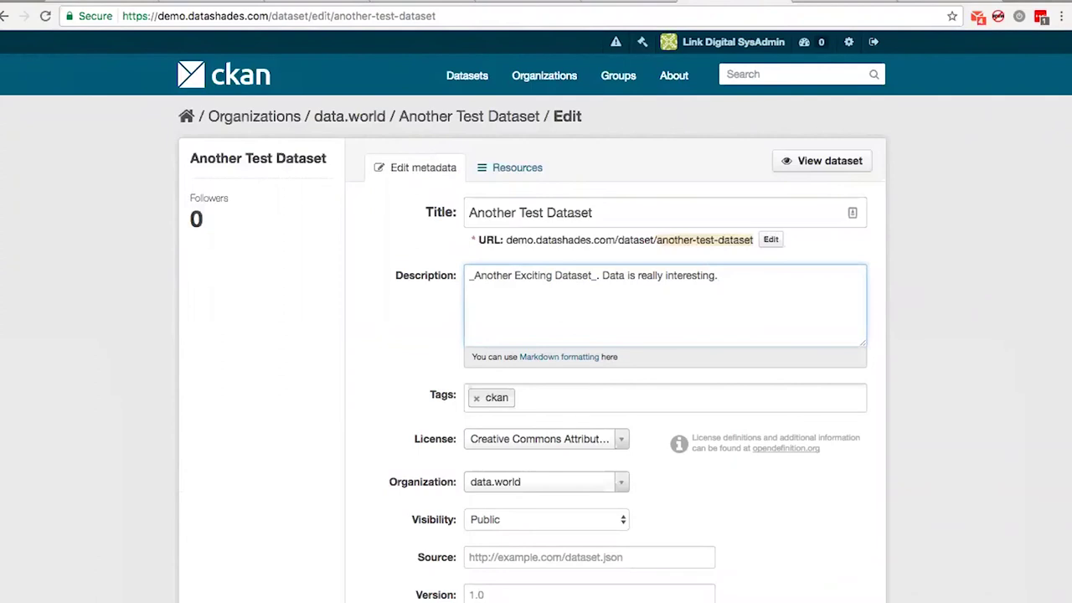
pyautogui.write('_Updated_')
# Add the tag 'update' to the dataset and save the changes
pyautogui.click(524, 404)
pyautogui.write('update')
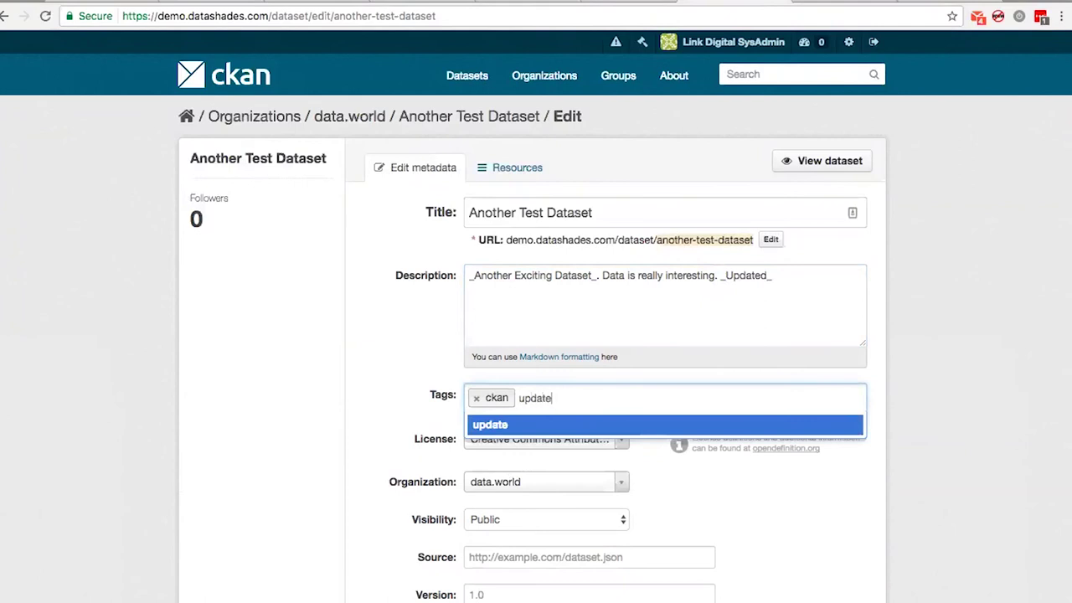
pyautogui.press('Return')
pyautogui.scroll(-2, 741, 564)
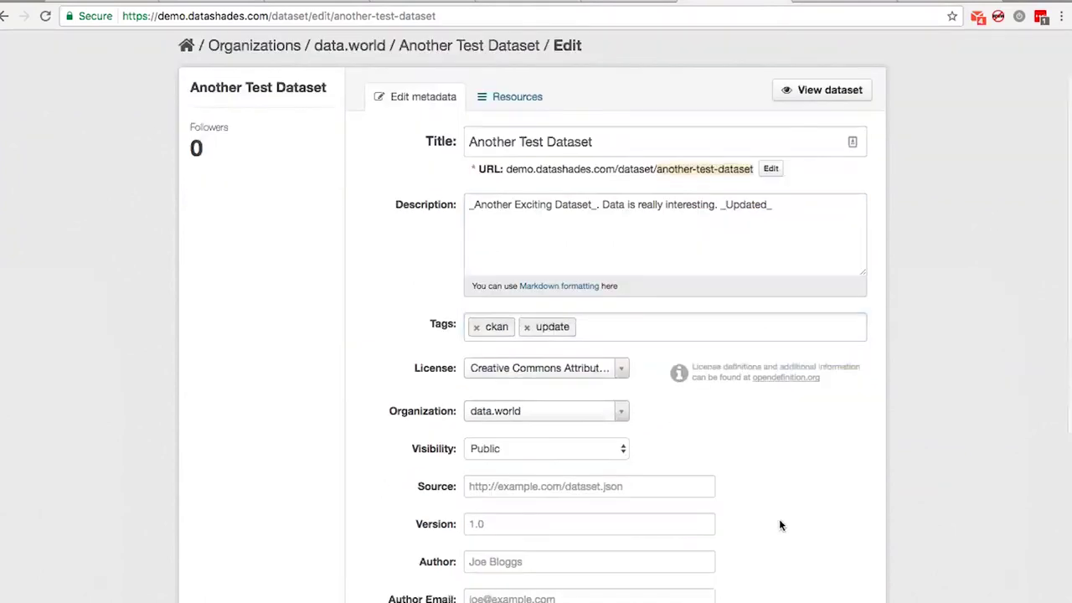
pyautogui.scroll(-5, 813, 488)
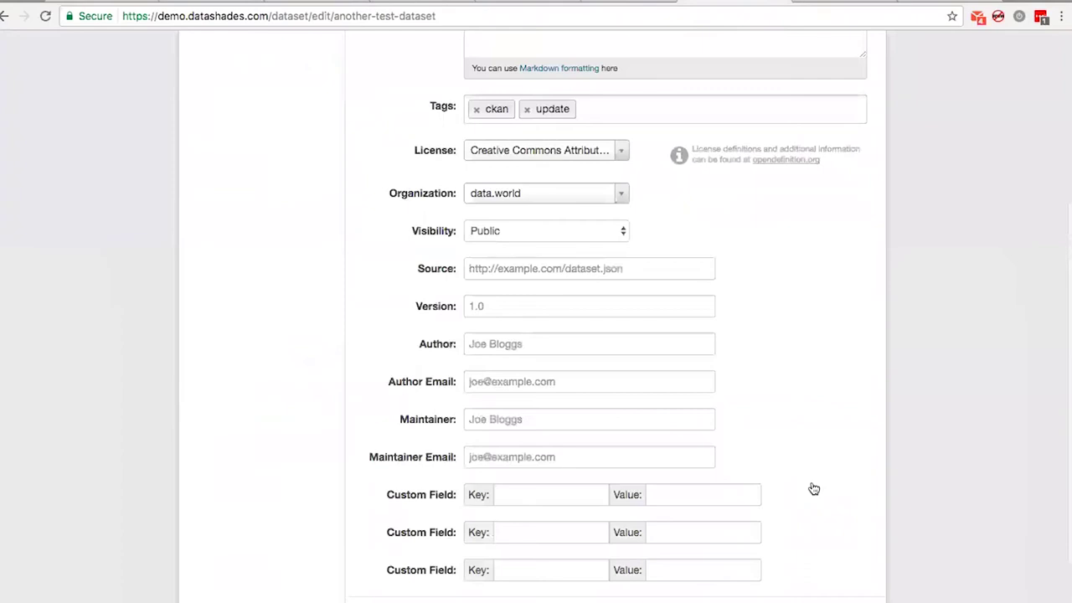
pyautogui.scroll(-3, 813, 489)
pyautogui.click(817, 484)
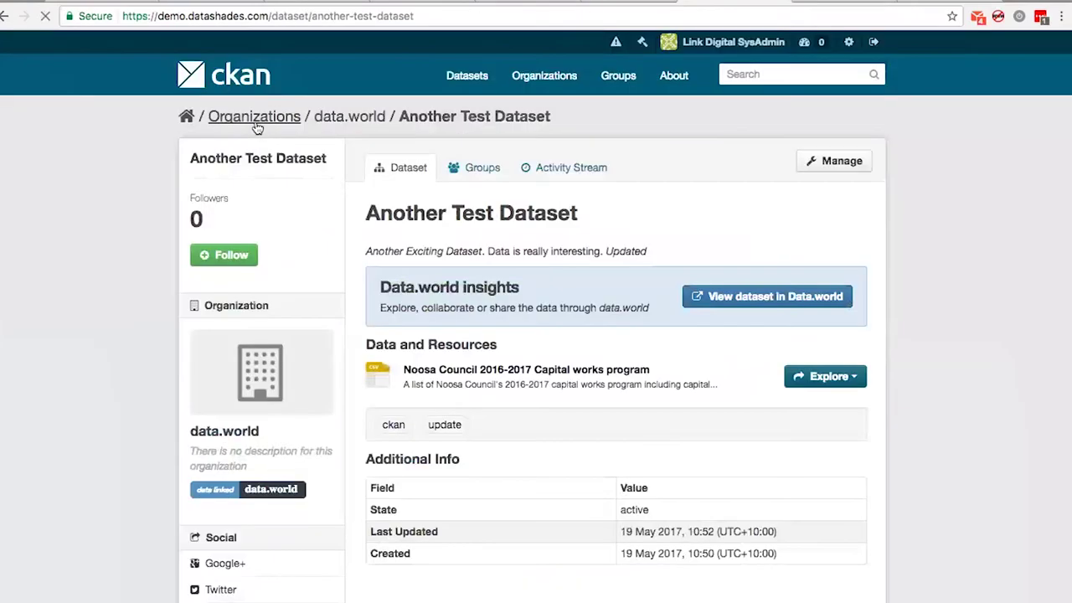
pyautogui.click(436, 374)
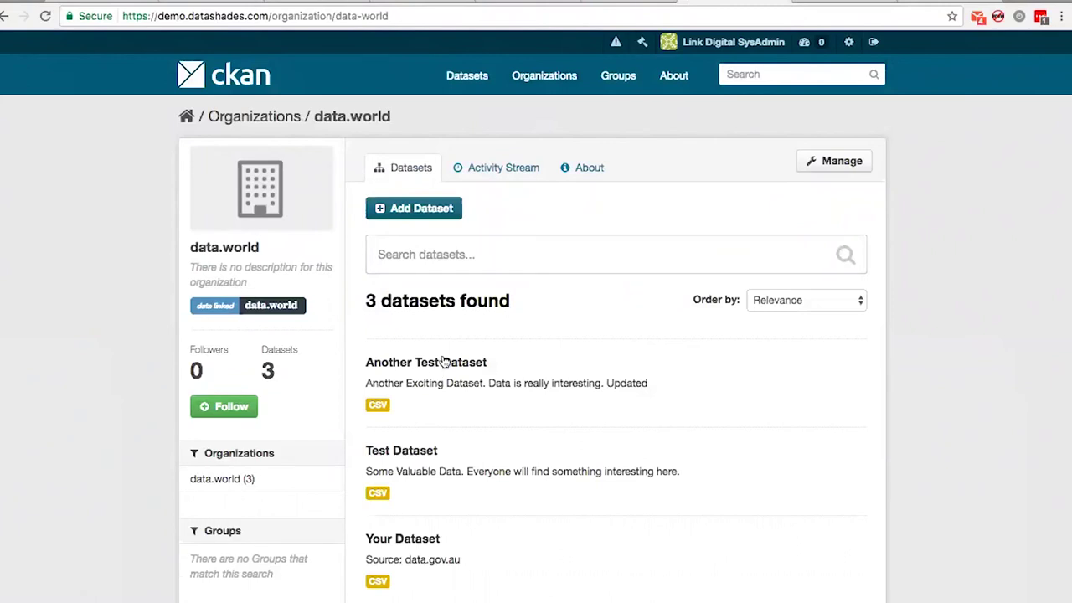
pyautogui.click(444, 362)
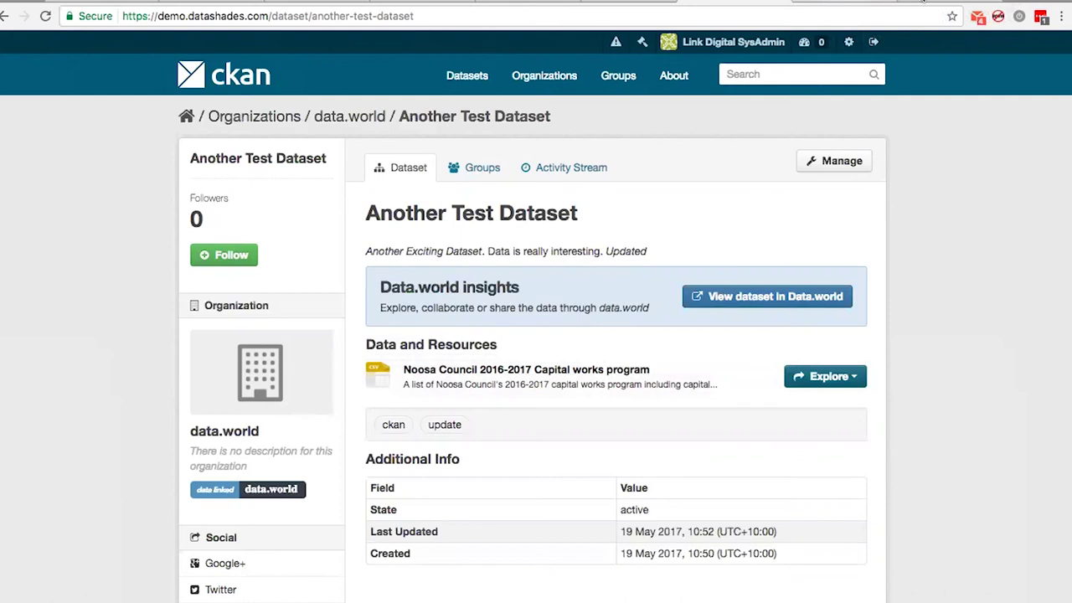
pyautogui.click(564, 379)
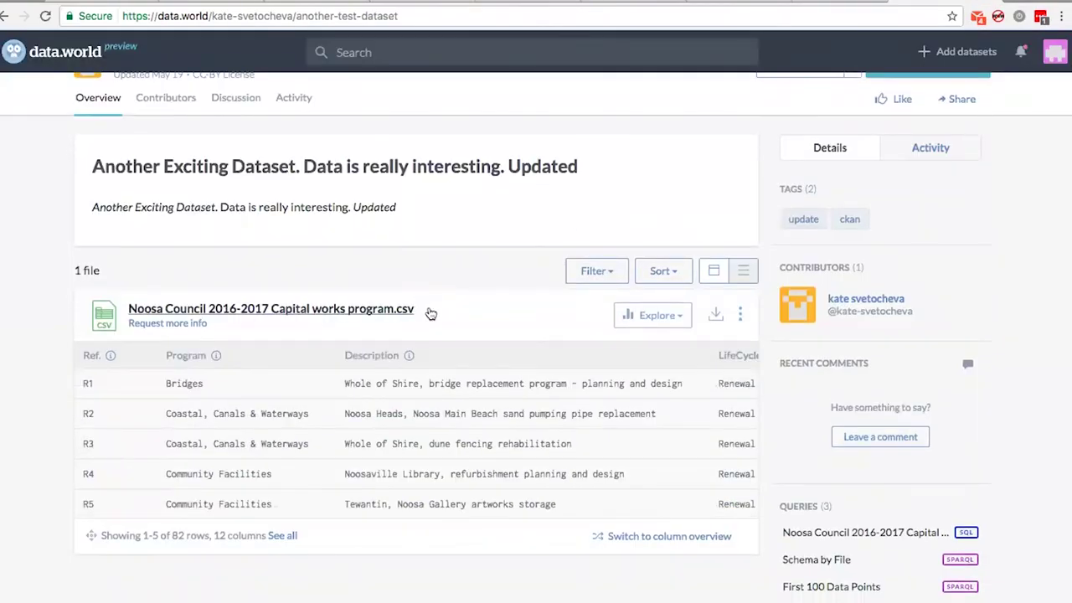
pyautogui.hotkey('alt', 'Left')
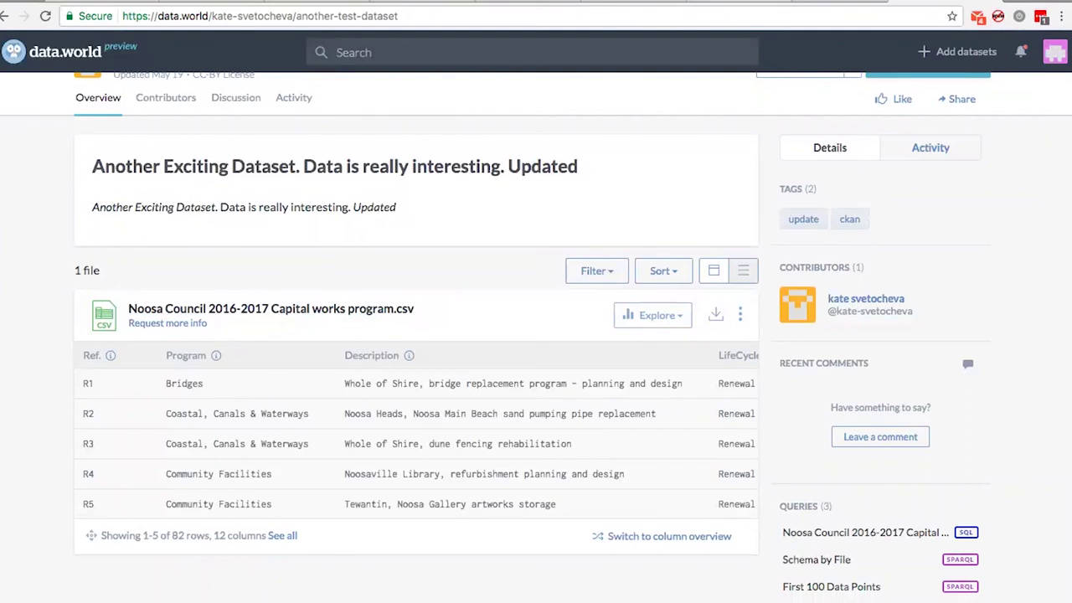
pyautogui.scroll(-3, 563, 380)
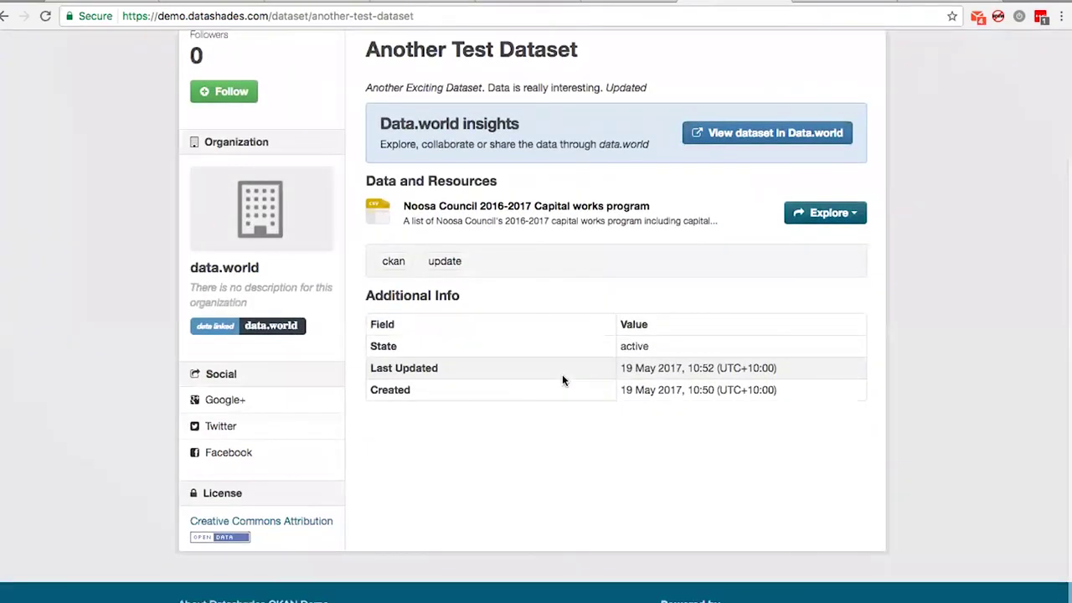
pyautogui.scroll(5, 562, 374)
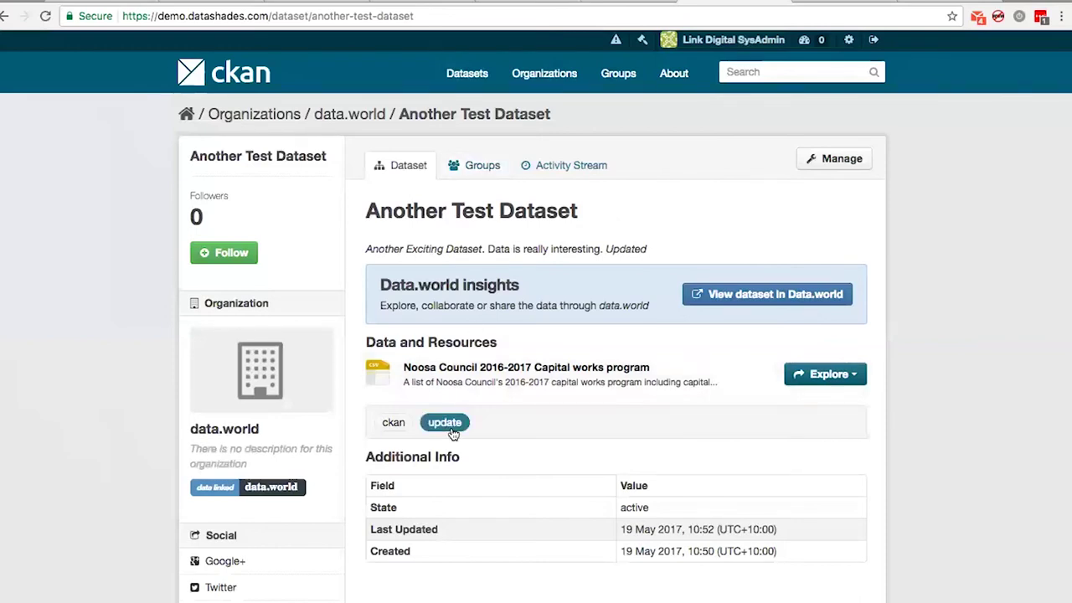
pyautogui.press('super+Tab')
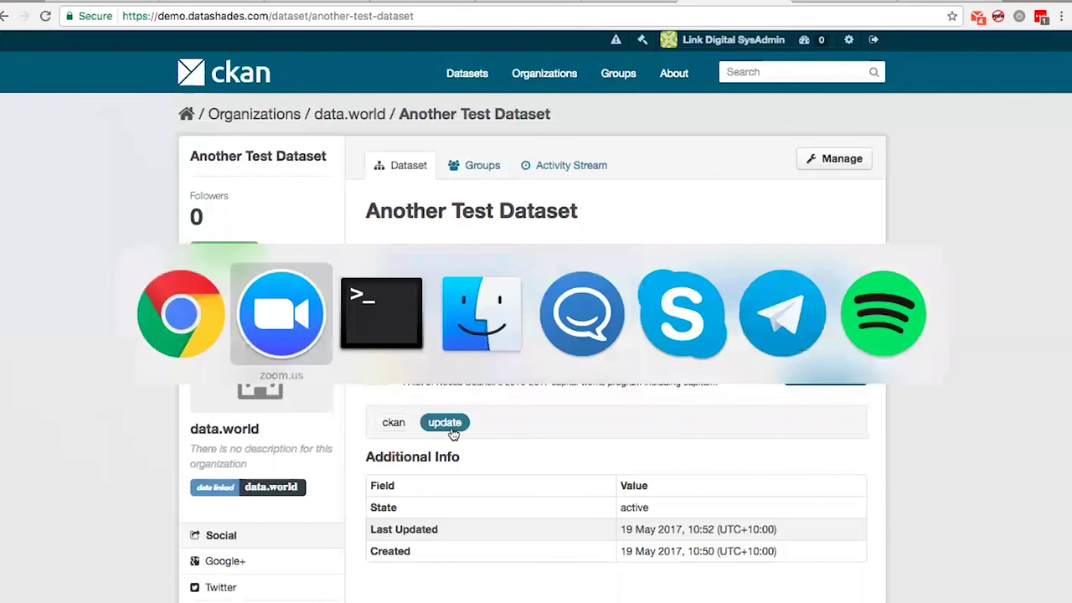